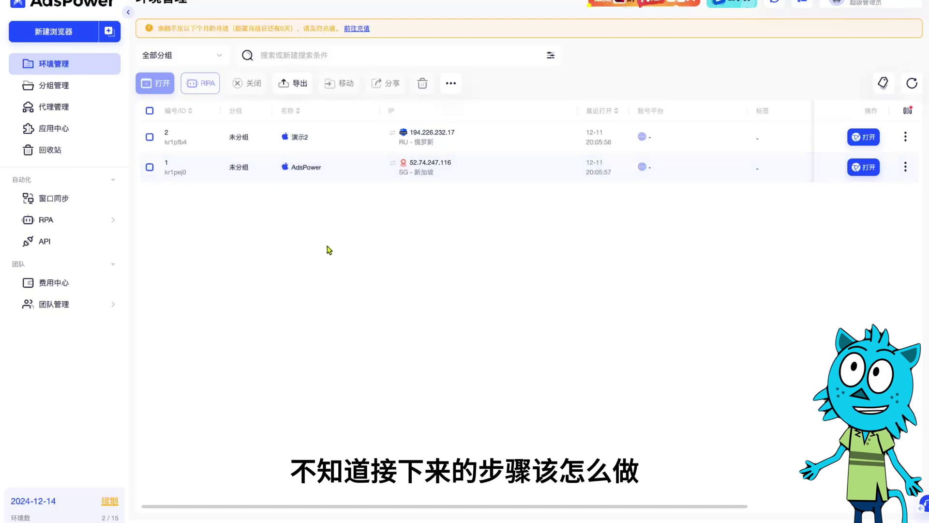
- Create a new browser profile named 演示教学, keeping SunBrowser, macOS and the default fingerprint settings
left_click(56, 39)
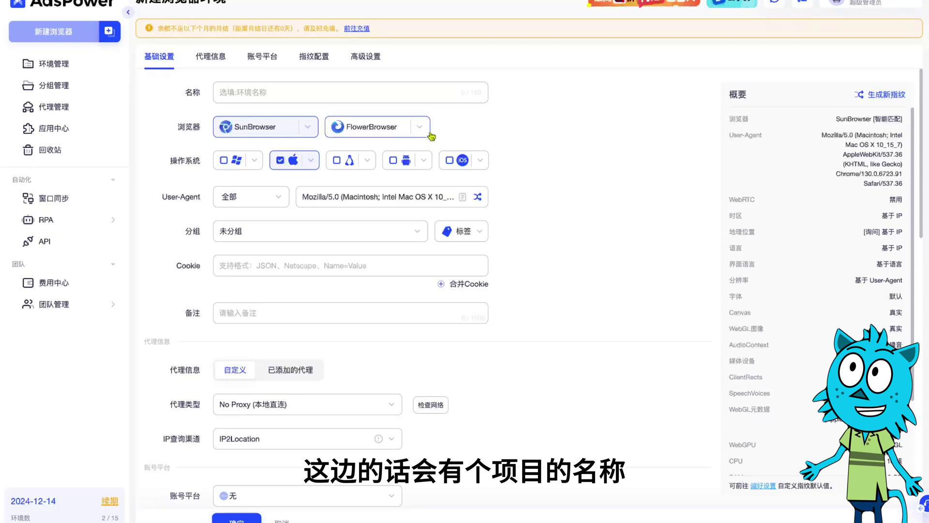
left_click(303, 96)
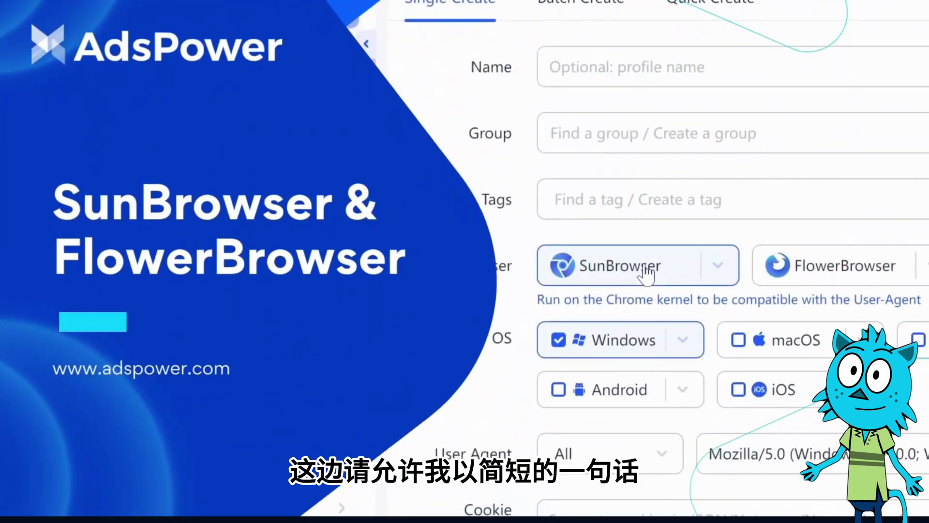
left_click(836, 265)
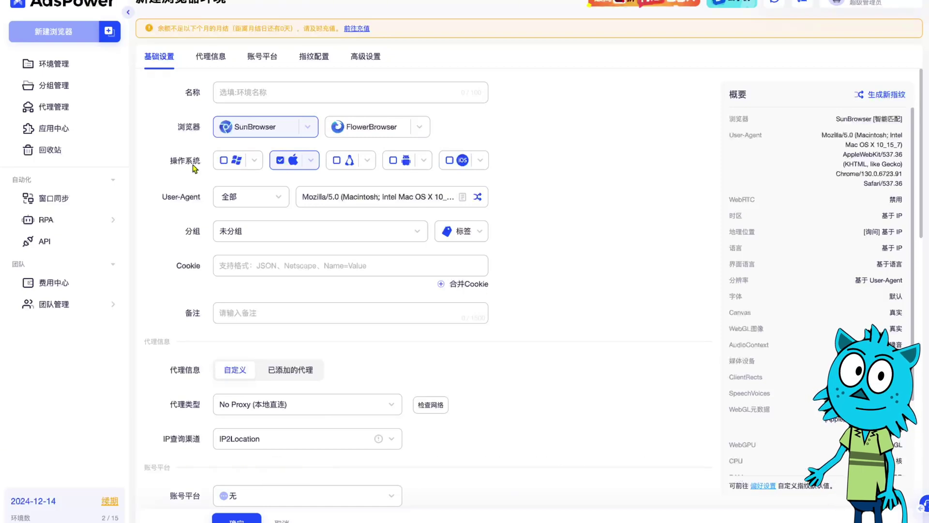
scroll(481, 375, "down", 2)
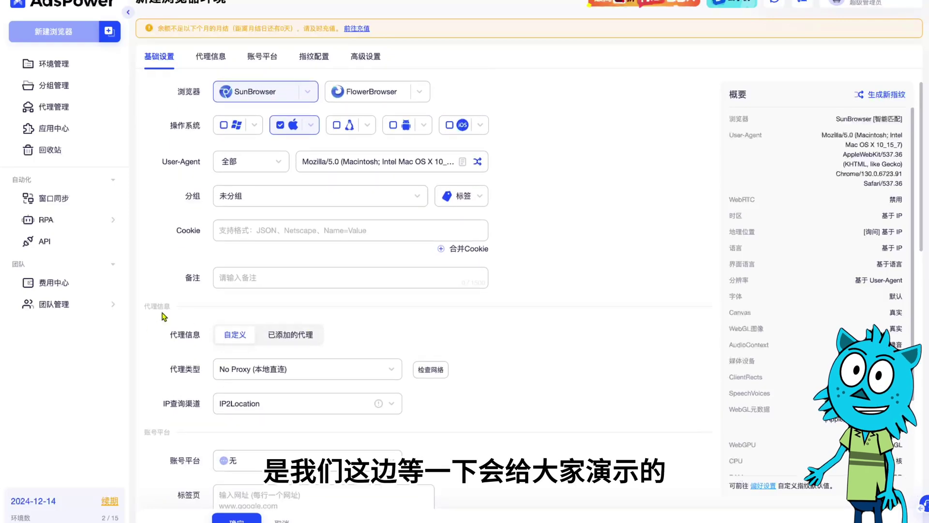
scroll(164, 317, "down", 20)
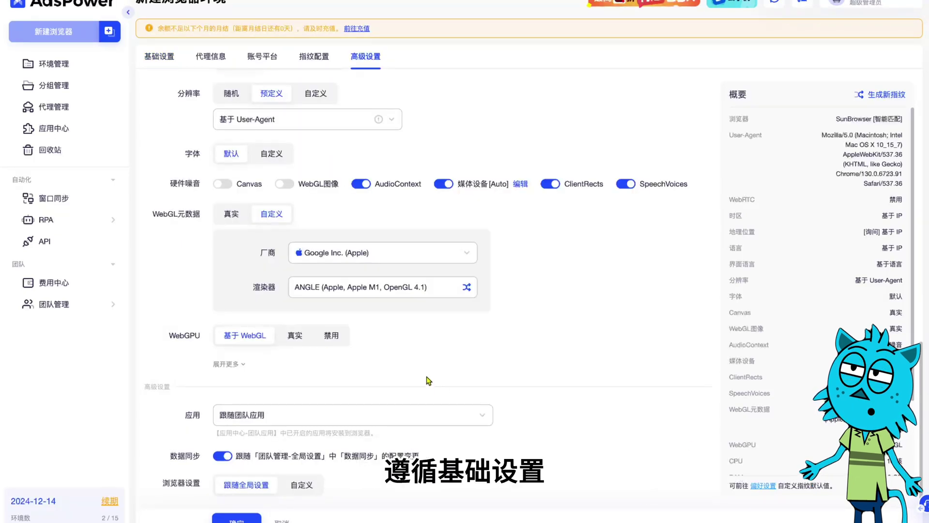
left_click(237, 518)
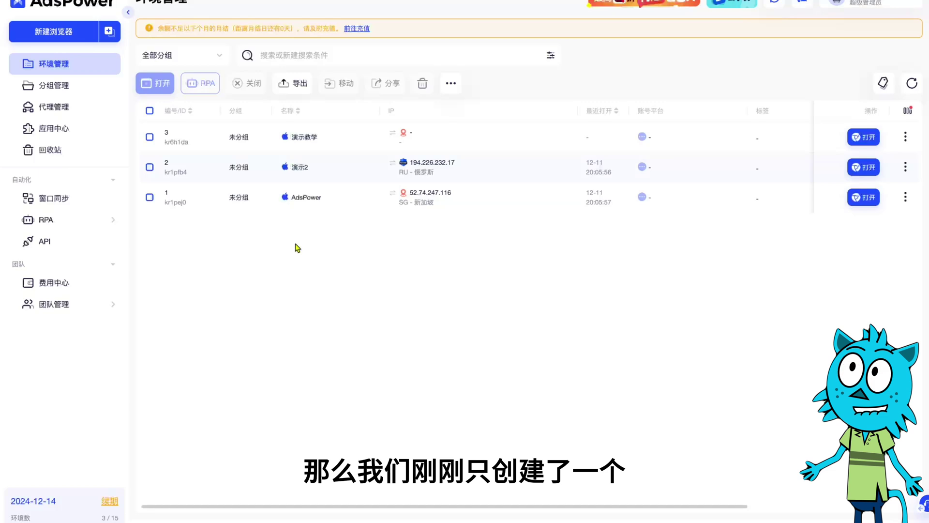
- Examine the batch profile creation options, comparing bulk import with quick creation and reviewing the spreadsheet import template
left_click(109, 33)
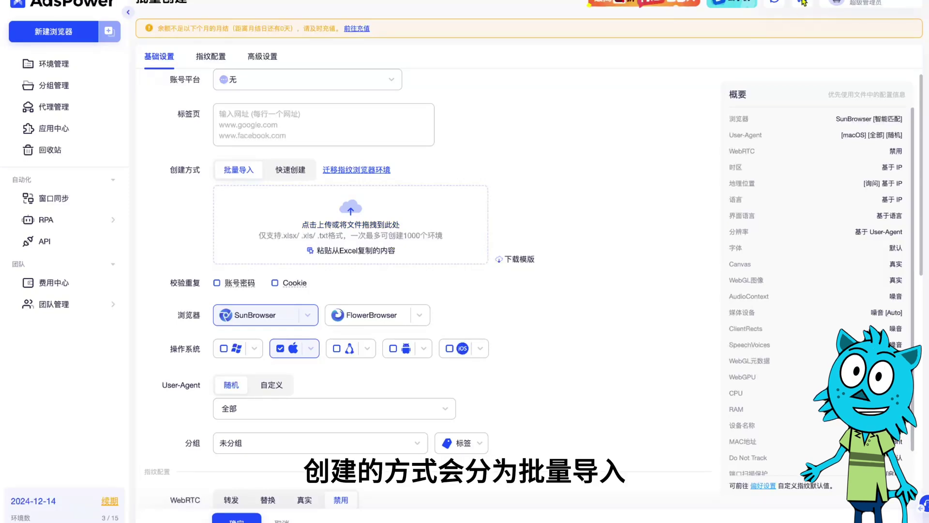
left_click(289, 173)
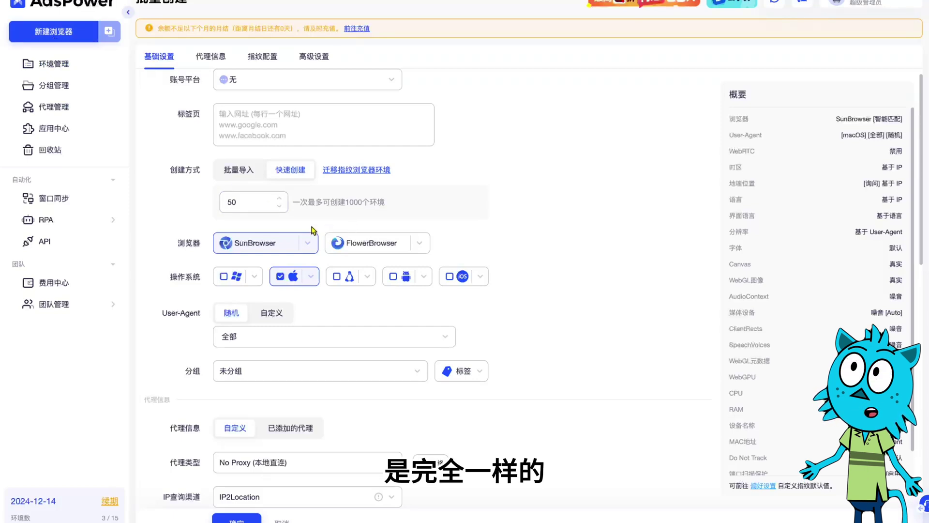
left_click(250, 173)
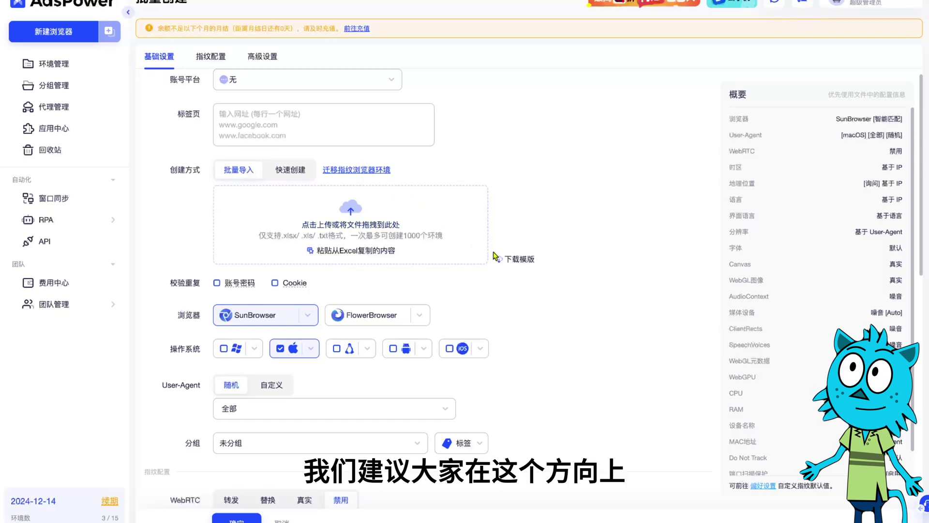
mouse_move(523, 261)
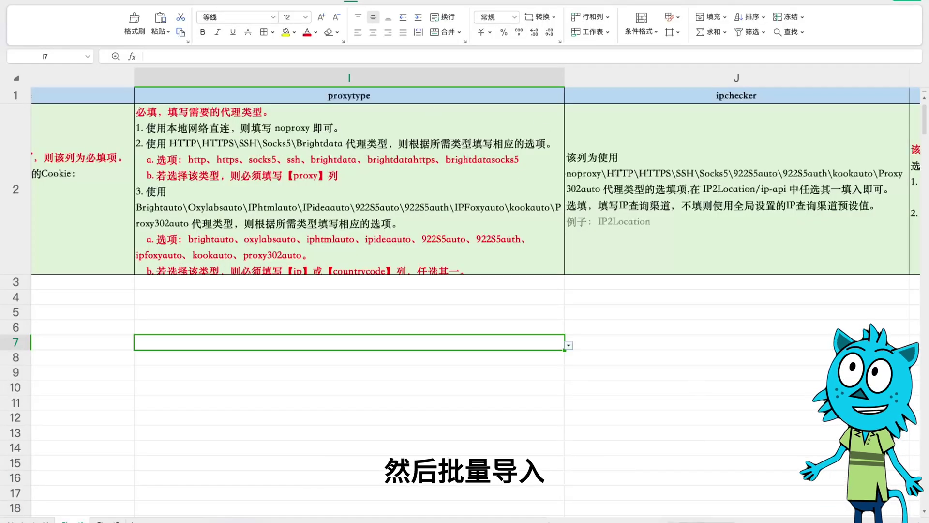
left_click(745, 514)
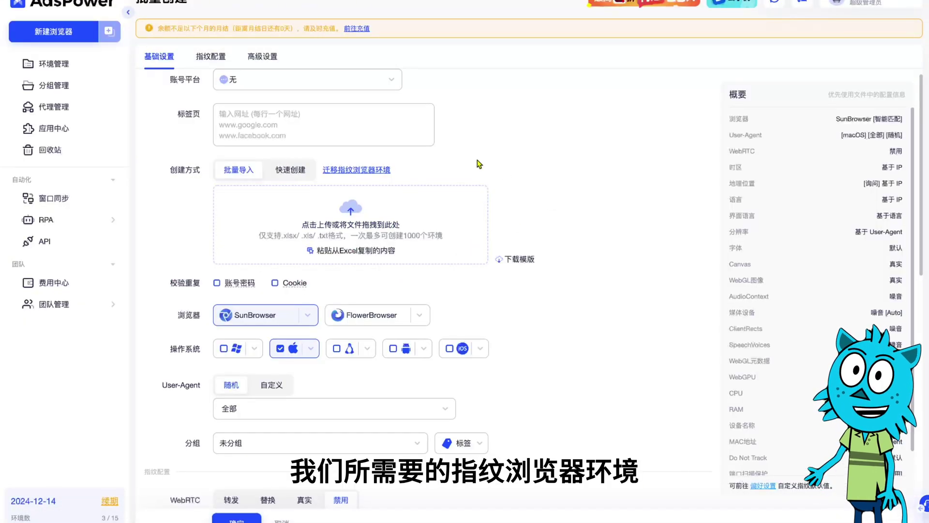
scroll(528, 238, "down", 8)
scroll(498, 227, "down", 2)
scroll(468, 218, "up", 4)
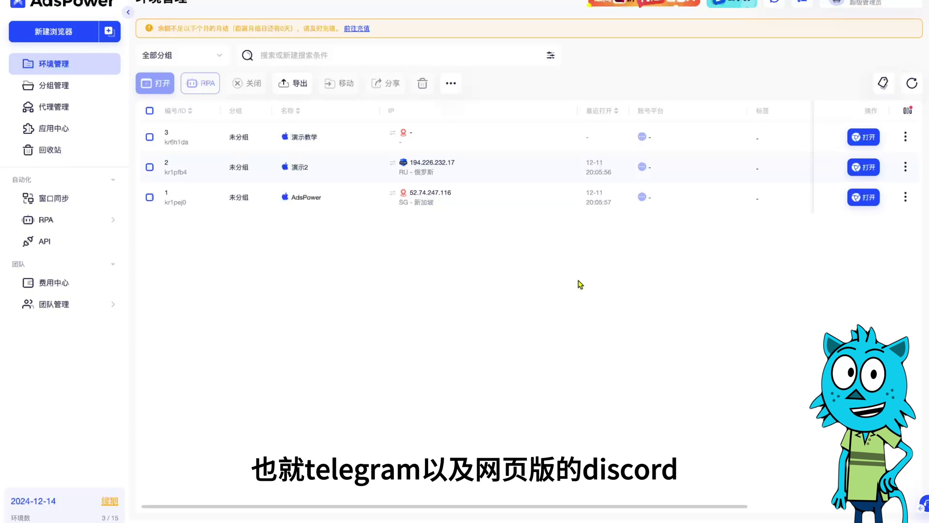
- Look through the recommended apps and the team apps in the application center
left_click(58, 135)
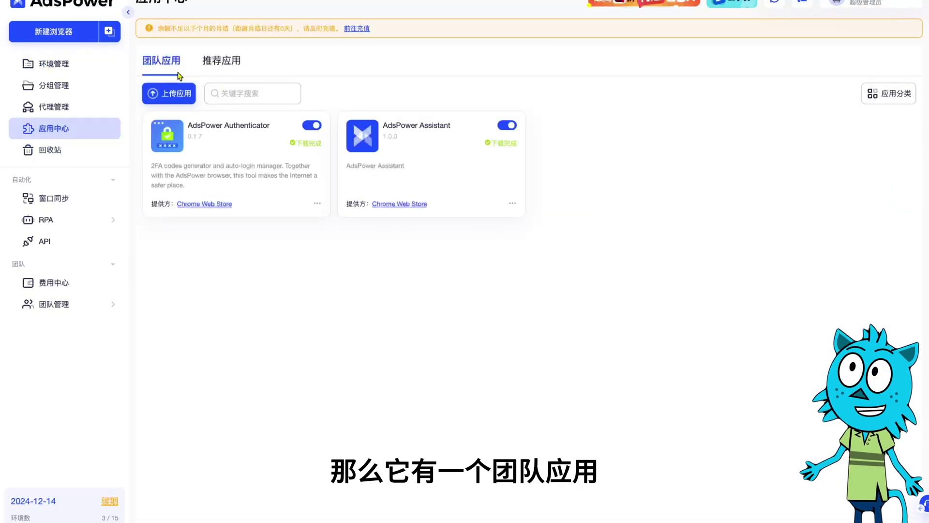
left_click(221, 61)
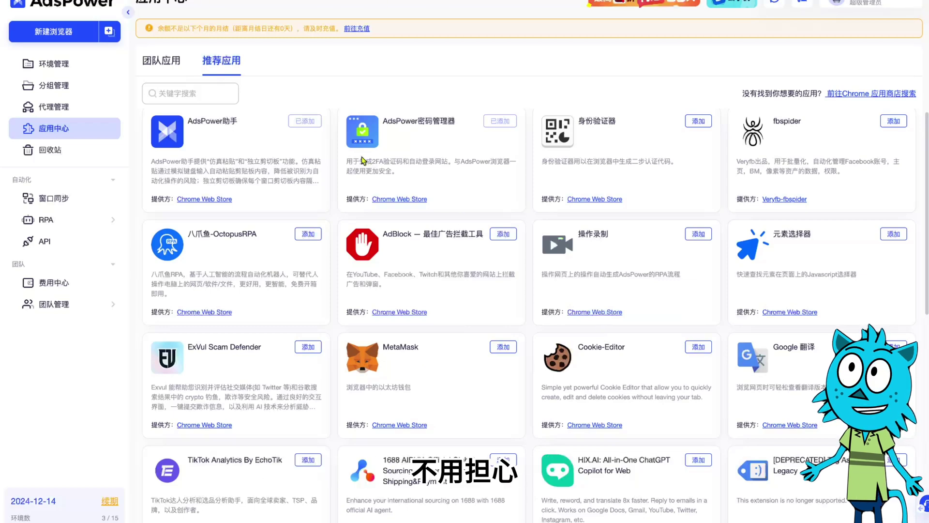
left_click(169, 71)
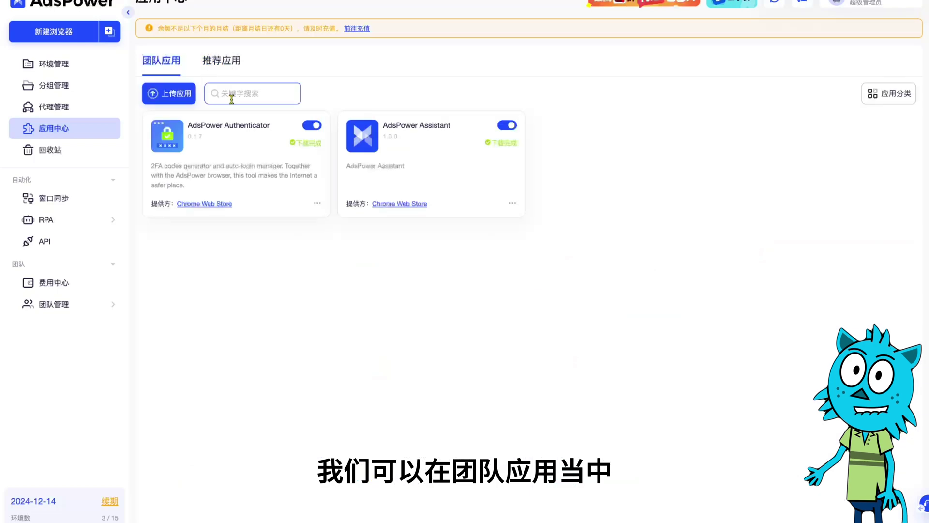
- Start uploading a team app and set the upload type to the Chrome应用商店 option
left_click(153, 93)
left_click(353, 66)
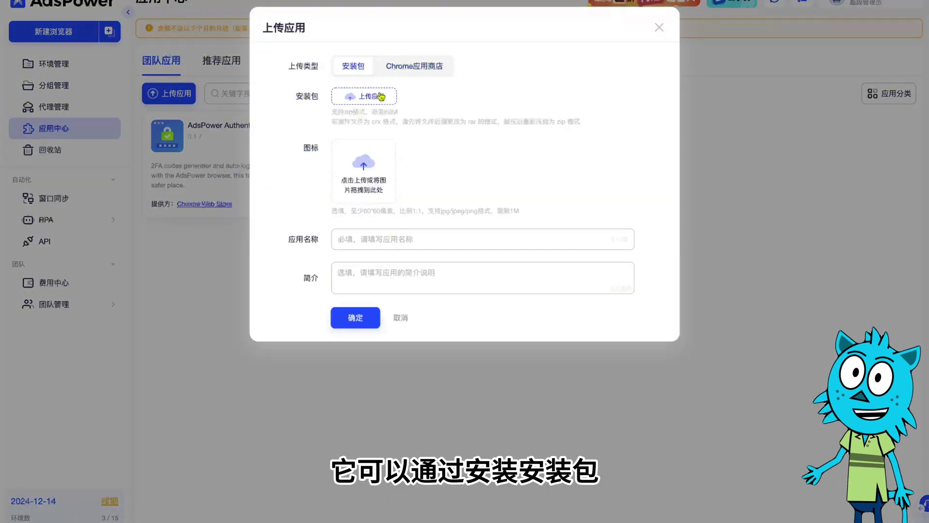
left_click(407, 67)
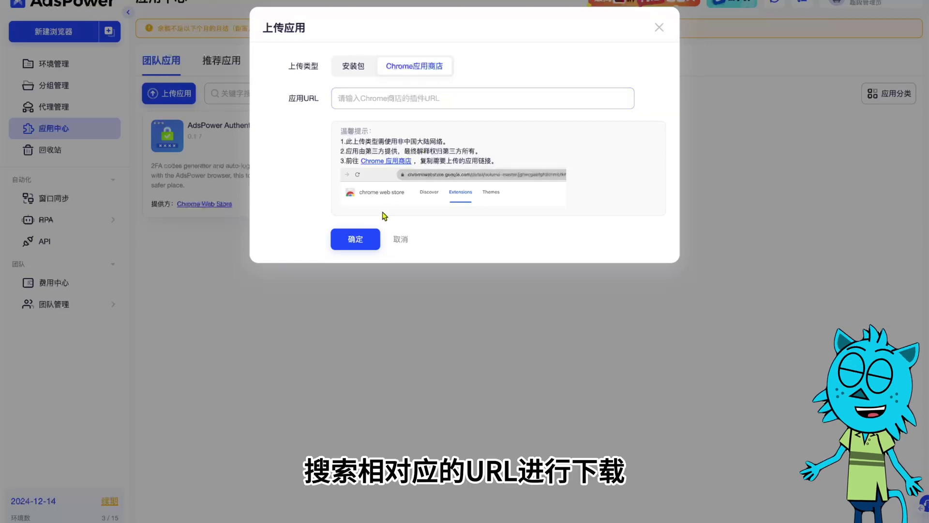
- Switch to Chrome and copy the web store link of the 欧易 Web3 钱包 extension
mouse_move(716, 517)
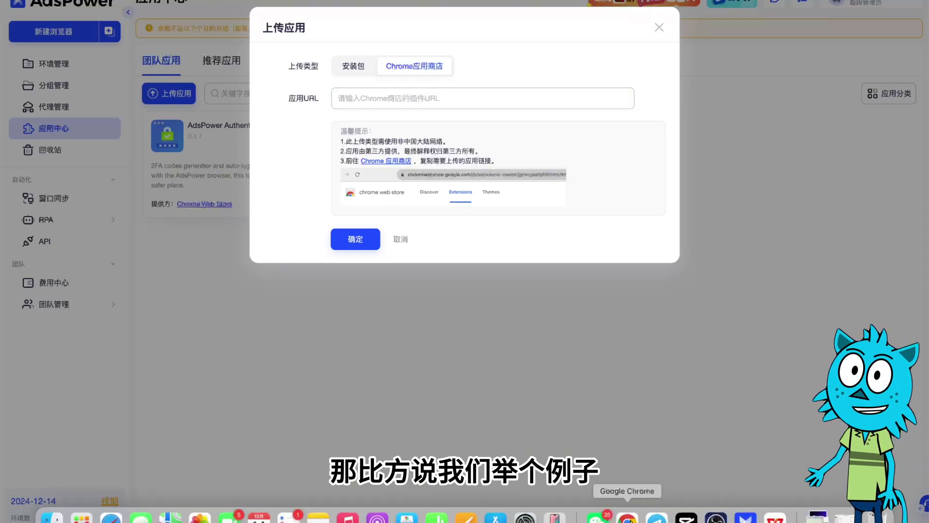
left_click(627, 517)
left_click(285, 3)
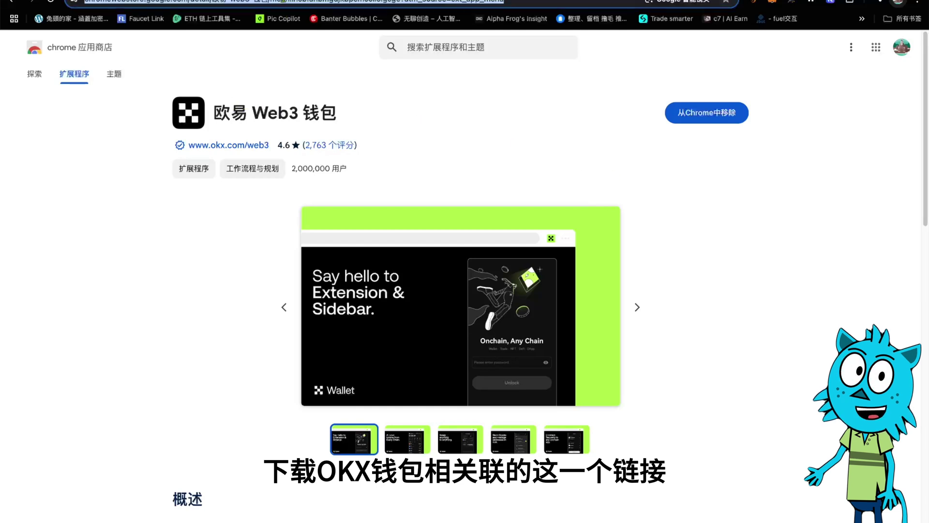
right_click(285, 2)
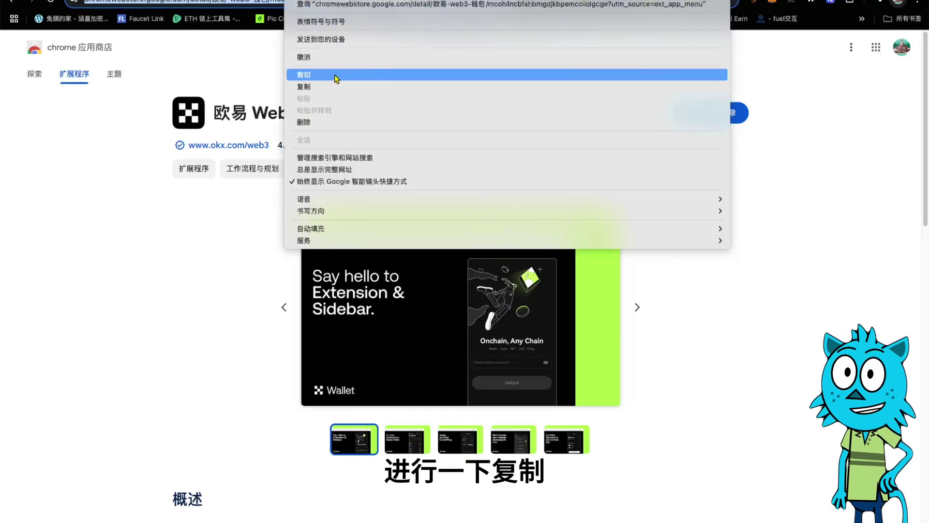
left_click(344, 87)
- Switch back to AdsPower and supply the copied wallet link as the app URL
mouse_move(656, 517)
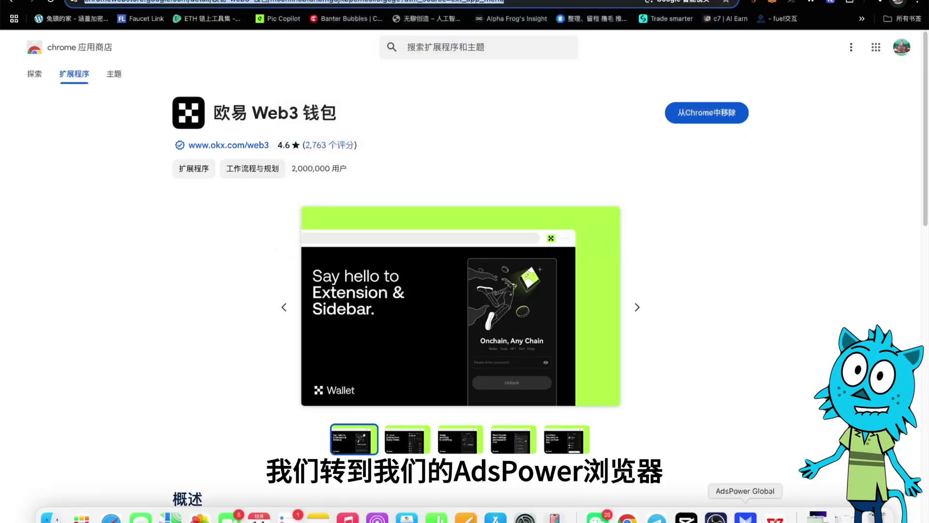
left_click(743, 517)
left_click(472, 98)
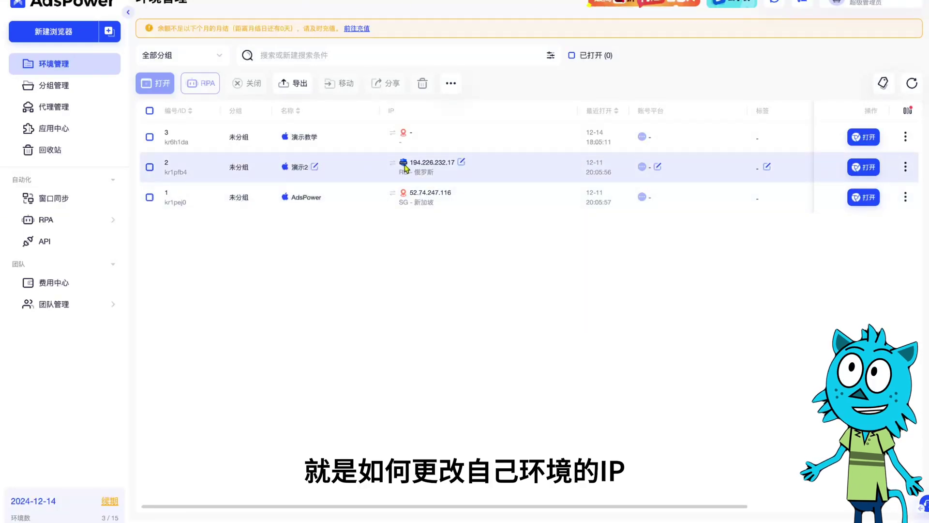
- Check the update center, and examine the software, patch and browser kernel versions in the personal local settings
left_click(777, 4)
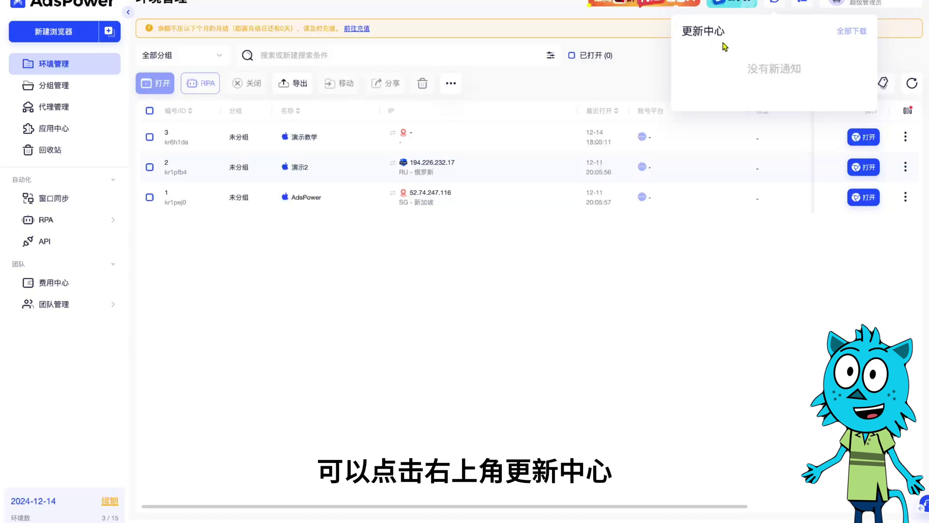
left_click(653, 59)
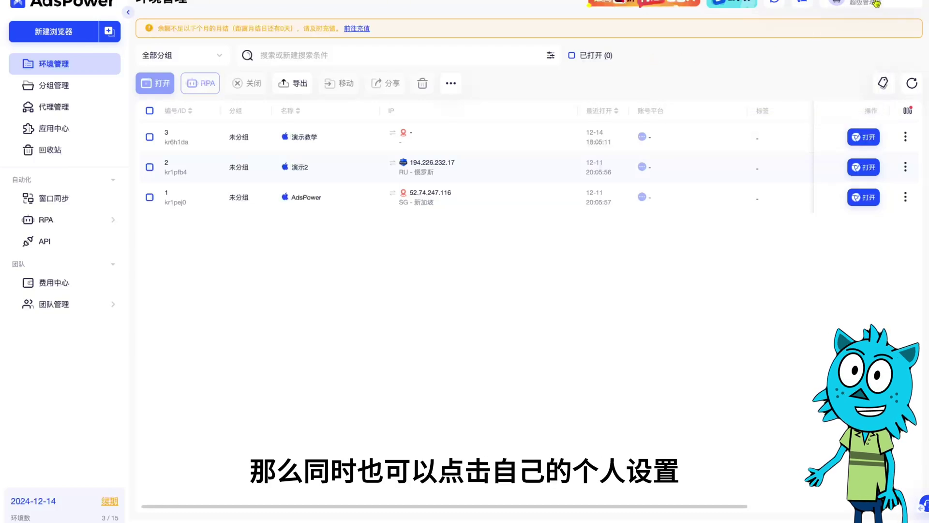
mouse_move(877, 4)
left_click(871, 26)
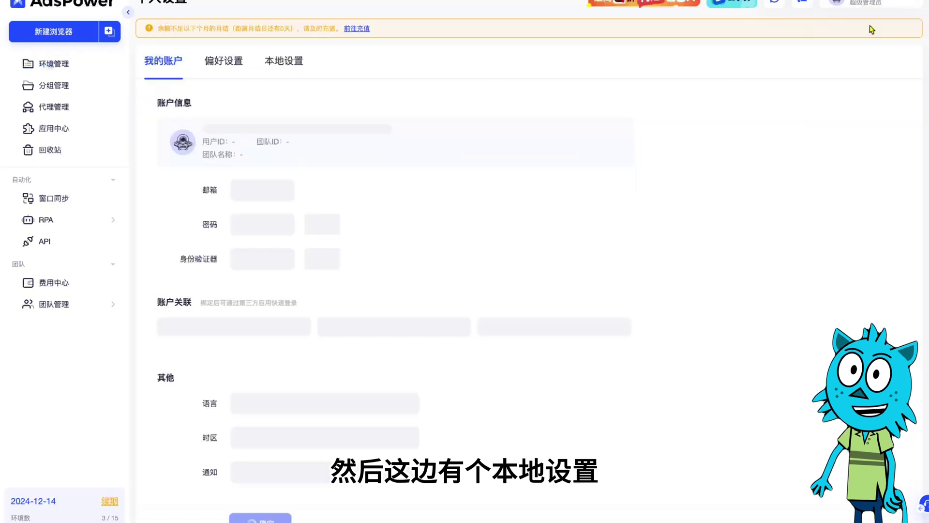
left_click(298, 62)
scroll(537, 347, "down", 3)
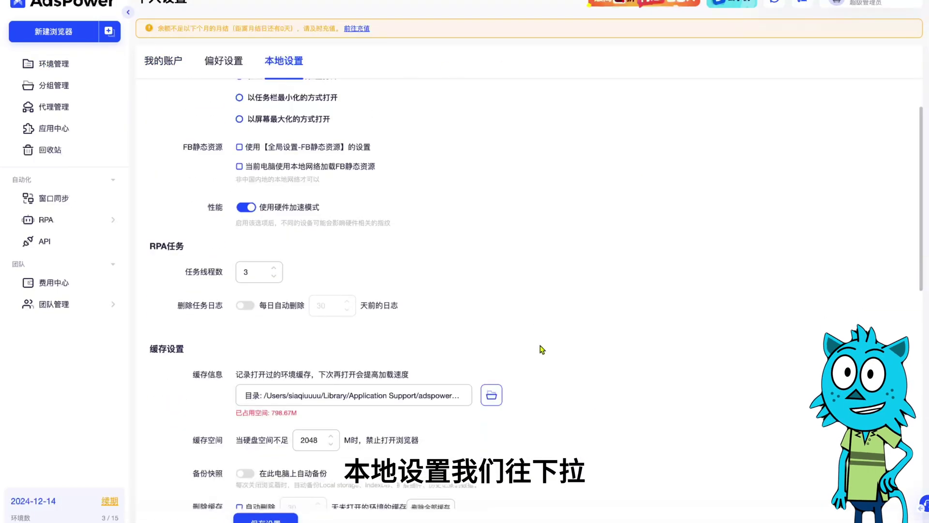
scroll(541, 349, "down", 3)
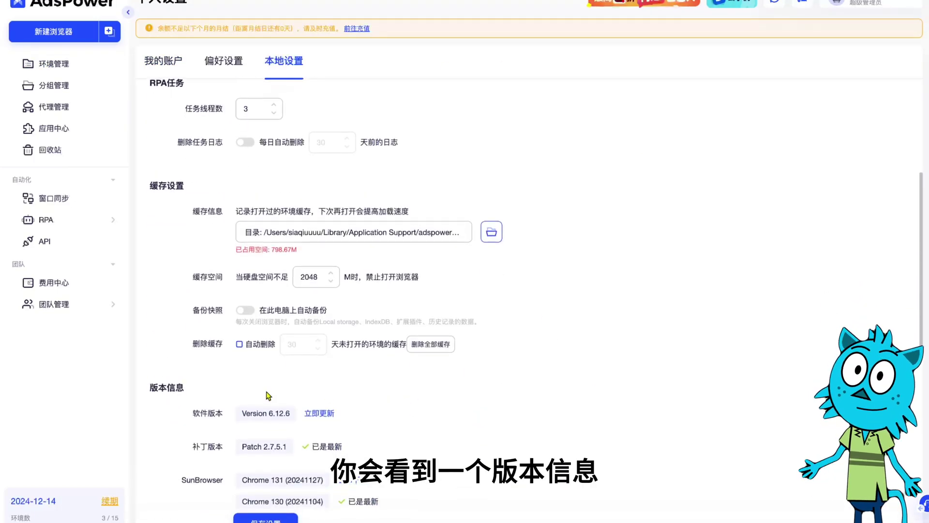
scroll(271, 387, "down", 2)
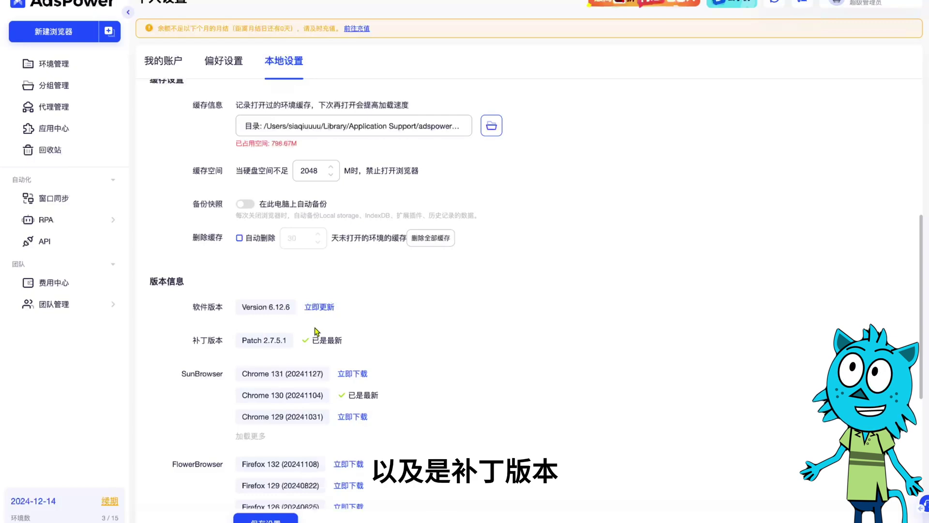
scroll(273, 342, "down", 1)
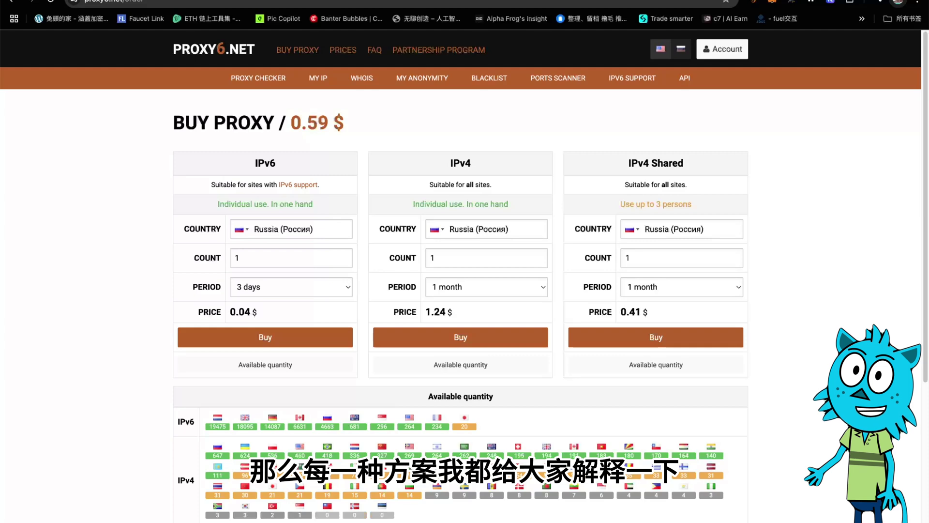
- On the PROXY6.NET page, order one Russian IPv4 proxy for 1 month as SOCKS5 and continue to the balance top-up
left_click(318, 508)
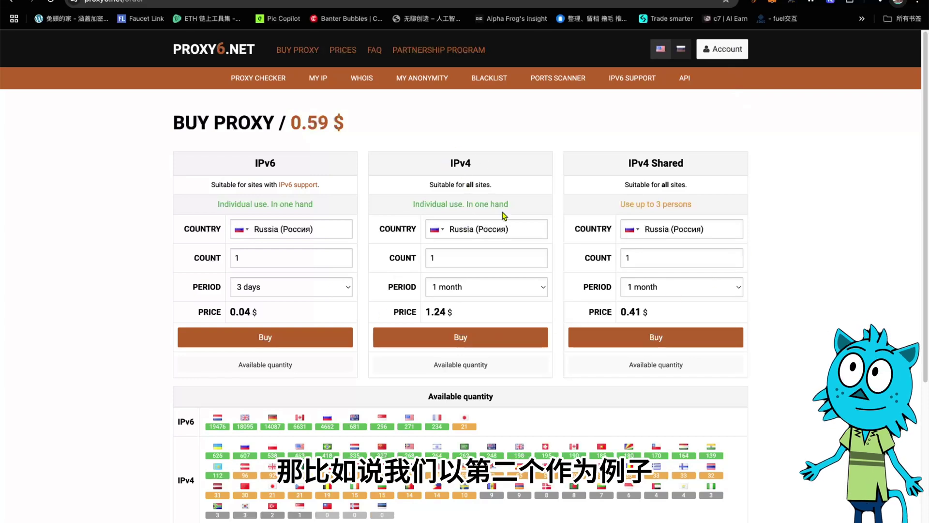
left_click(461, 336)
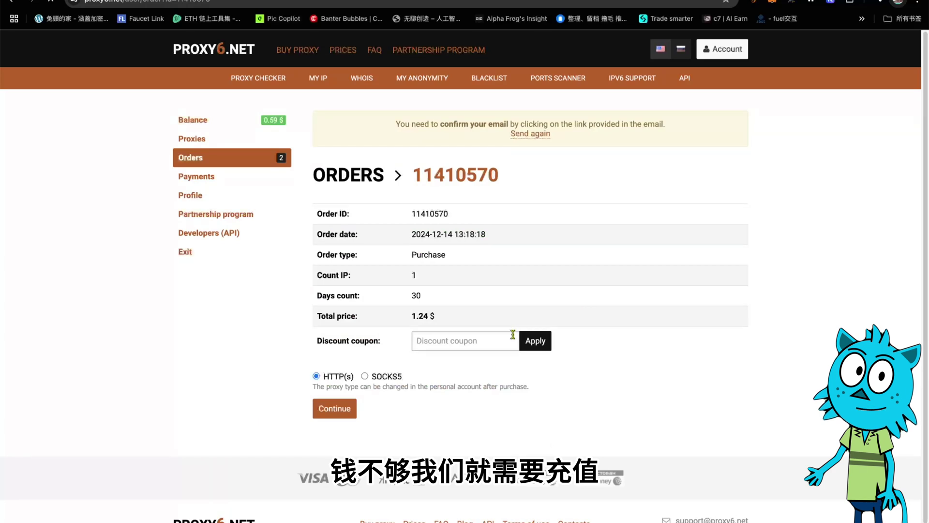
left_click(371, 377)
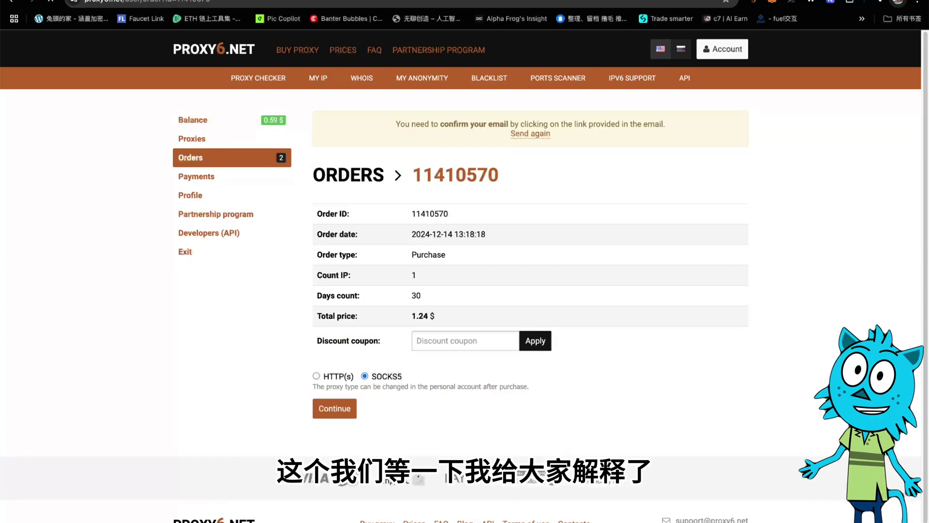
mouse_move(658, 520)
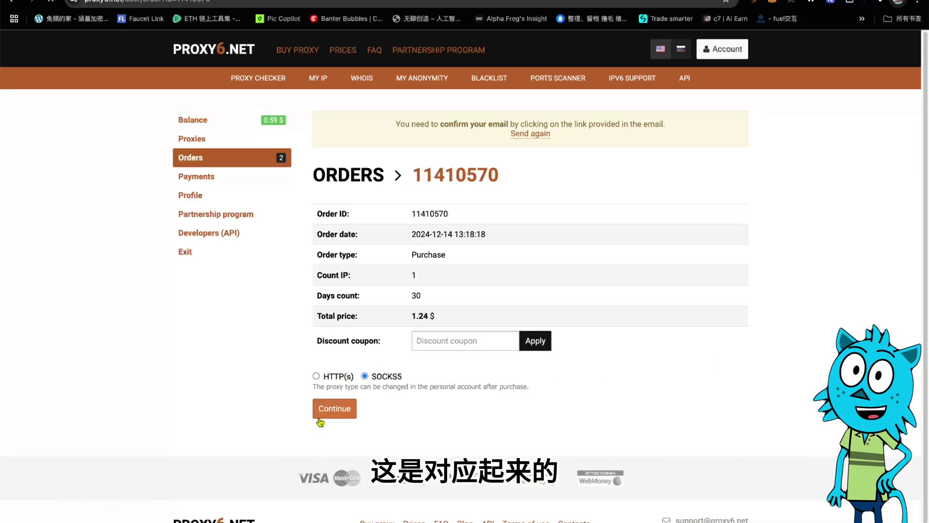
left_click(333, 410)
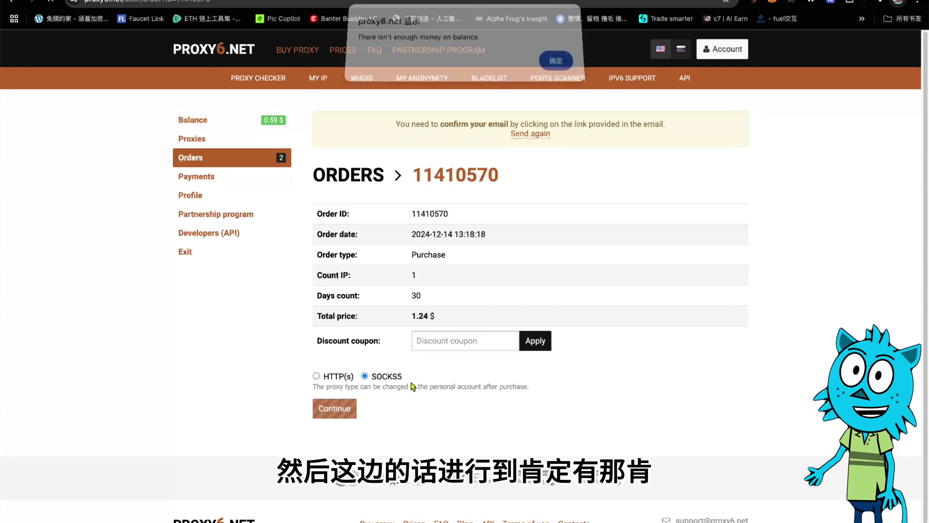
left_click(556, 66)
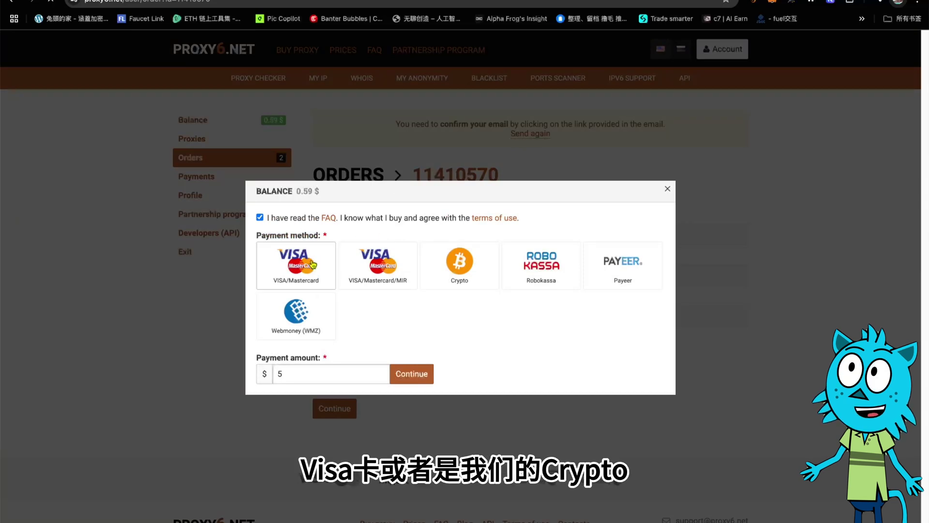
- Choose Crypto as the payment method, set the payment amount to 2 dollars and continue to the payment page
left_click(461, 277)
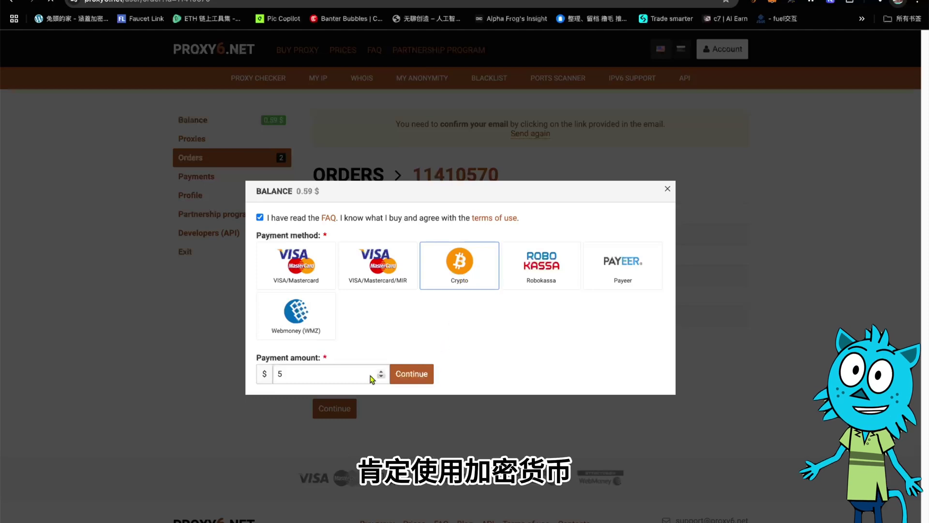
double_click(347, 378)
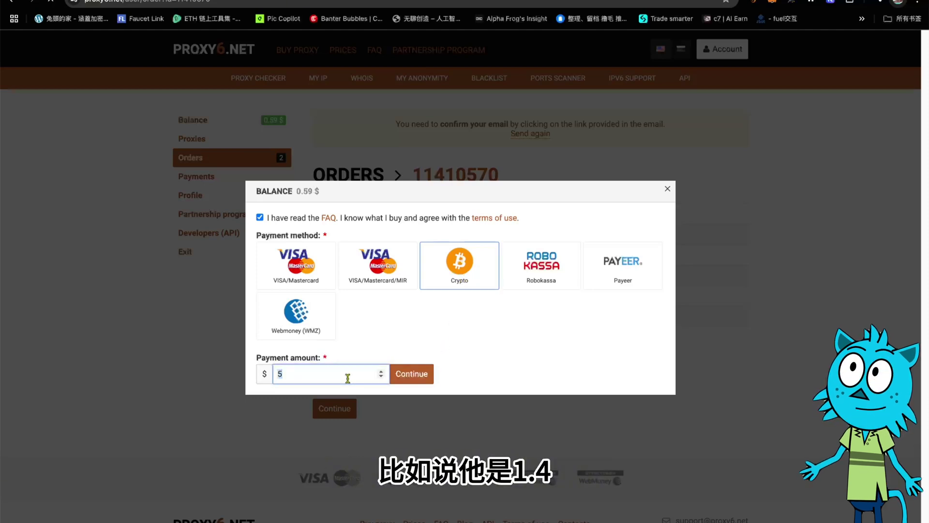
type("1.")
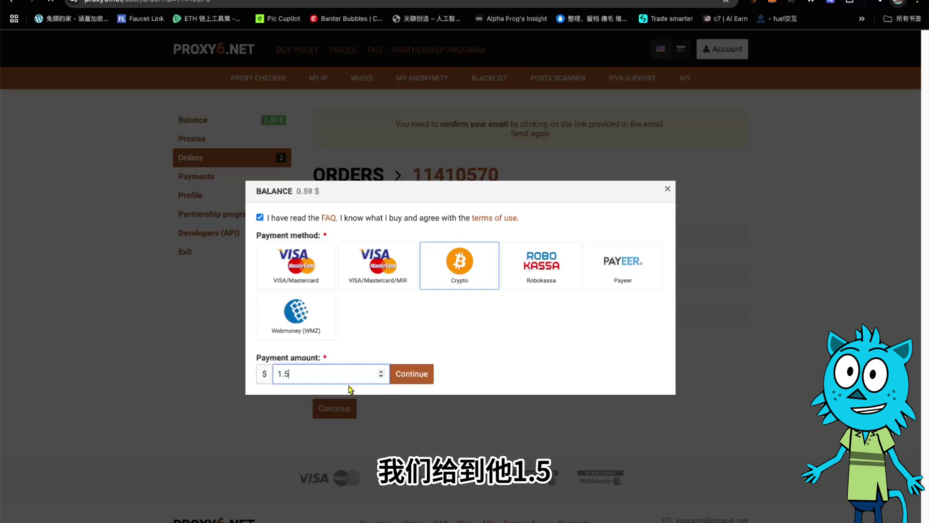
left_click(407, 380)
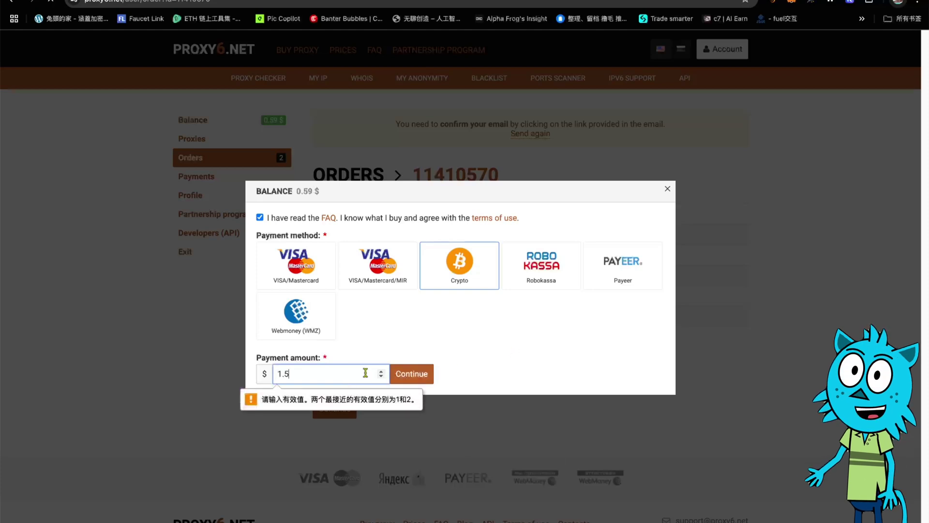
type("2")
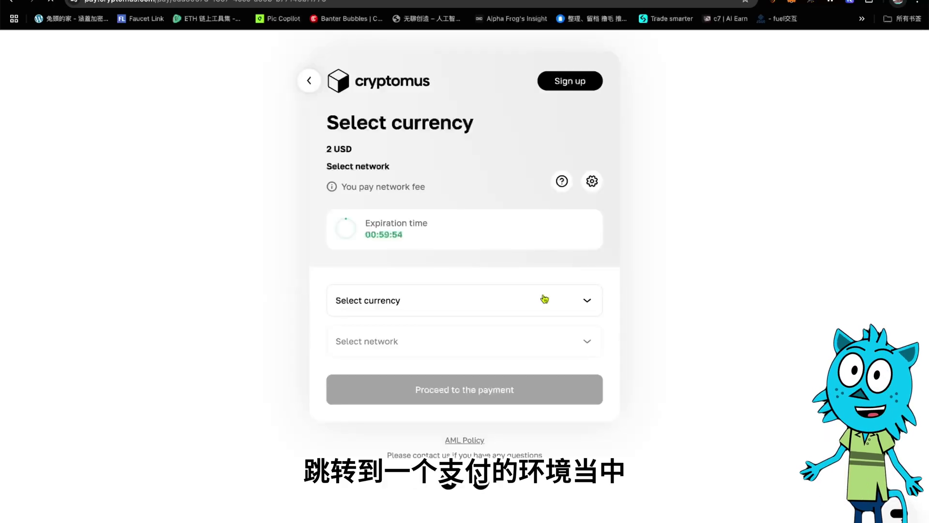
- Proceed to the payment with USDT on the BSC (BEP-20) network and copy the recipient's wallet address
left_click(486, 313)
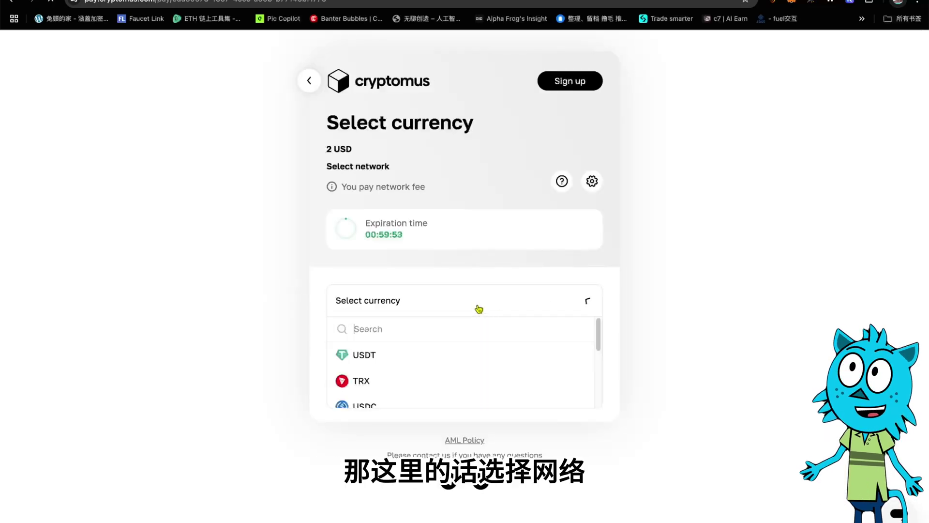
left_click(397, 357)
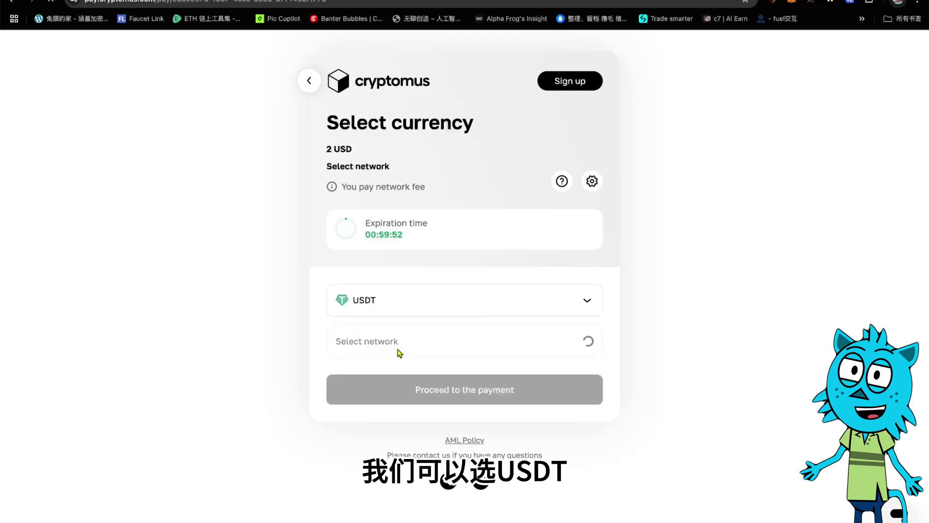
left_click(444, 308)
scroll(418, 401, "down", 3)
scroll(436, 392, "up", 3)
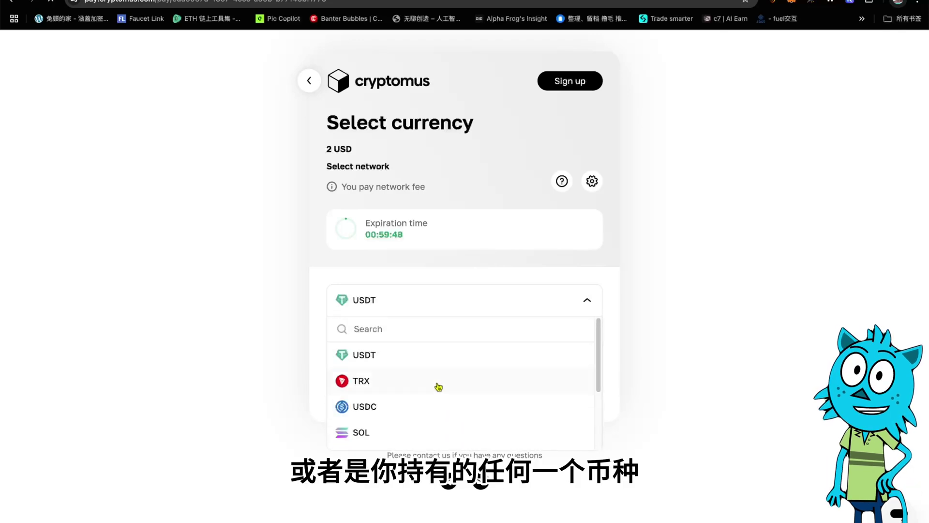
left_click(434, 357)
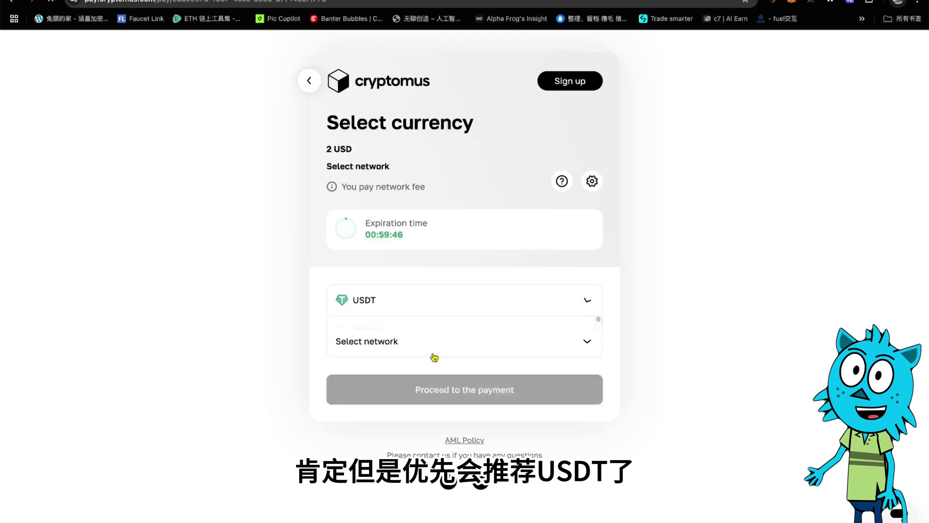
left_click(447, 354)
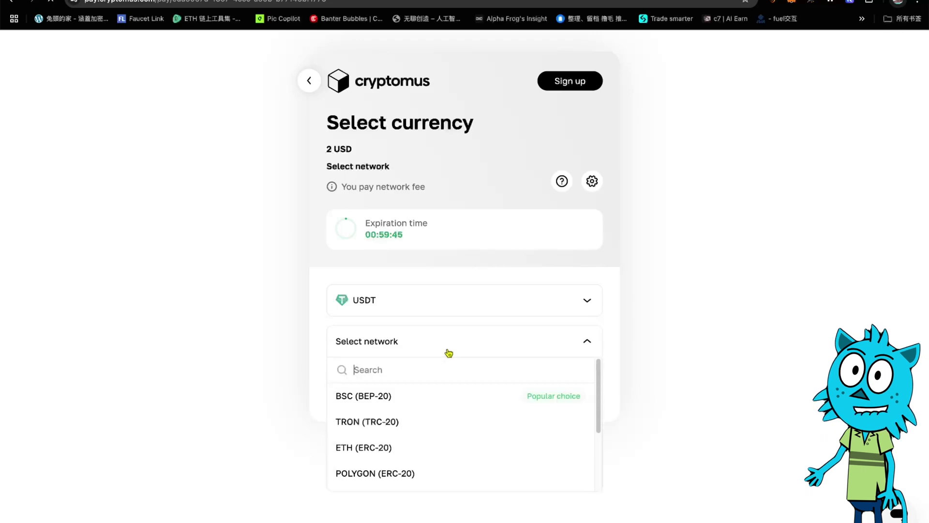
left_click(405, 399)
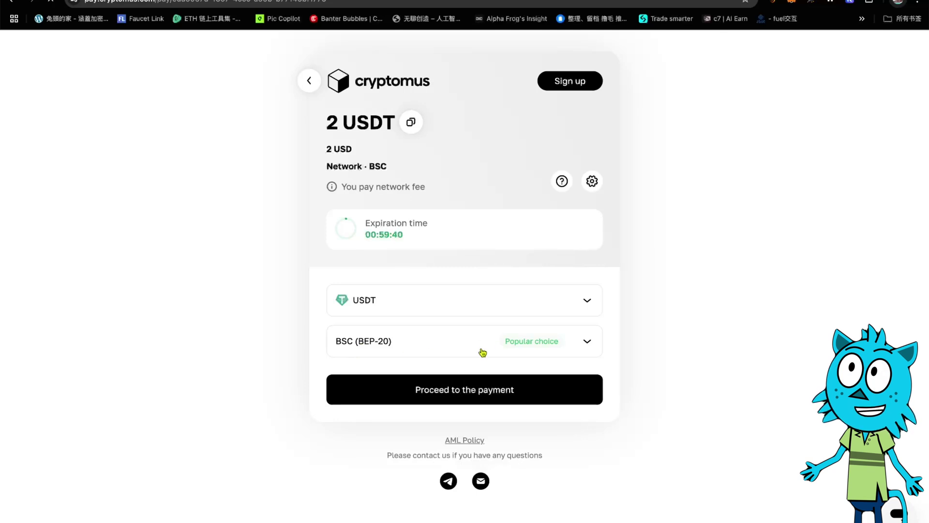
left_click(406, 390)
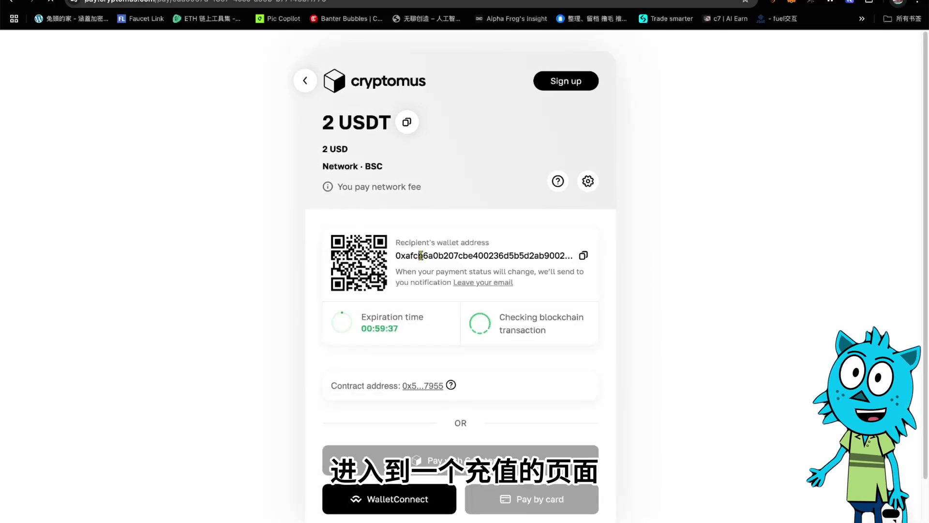
left_click(583, 257)
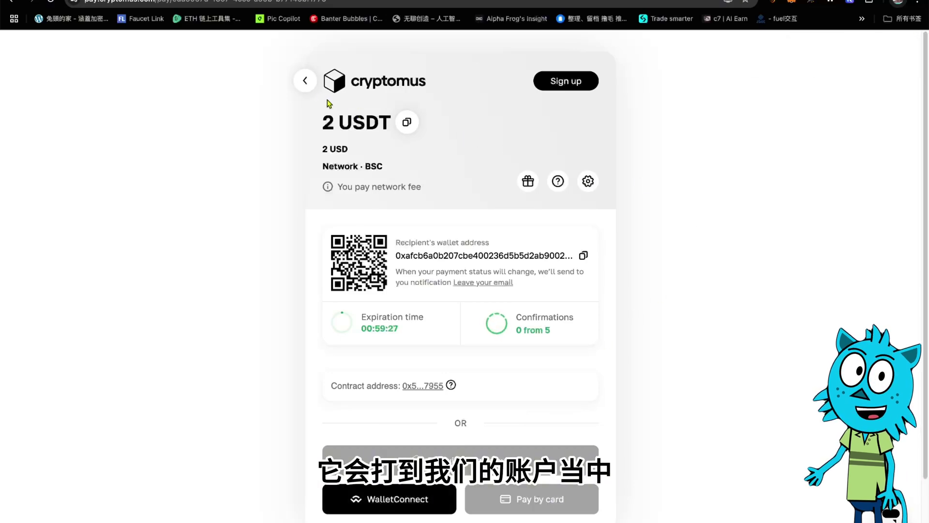
- Return from the payment page to PROXY6.NET, view the Buy Proxy page and open the account area
left_click(305, 82)
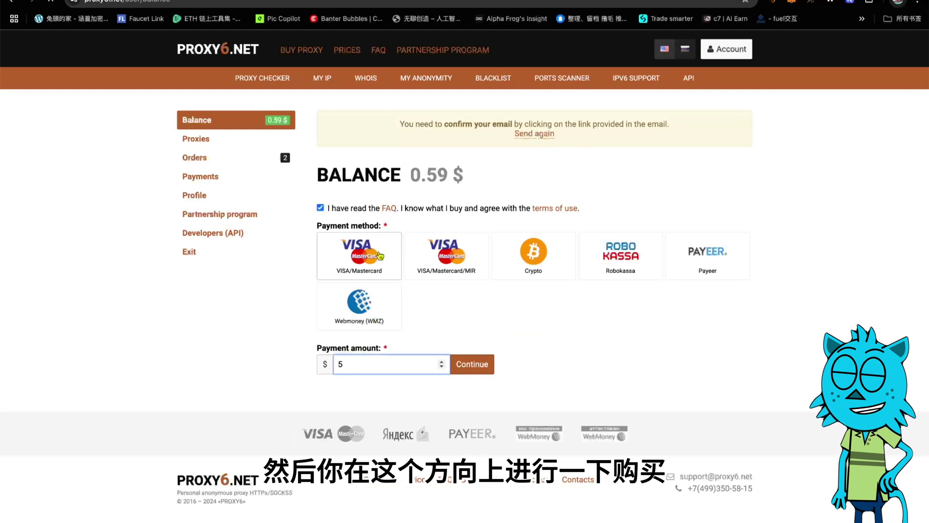
left_click(293, 50)
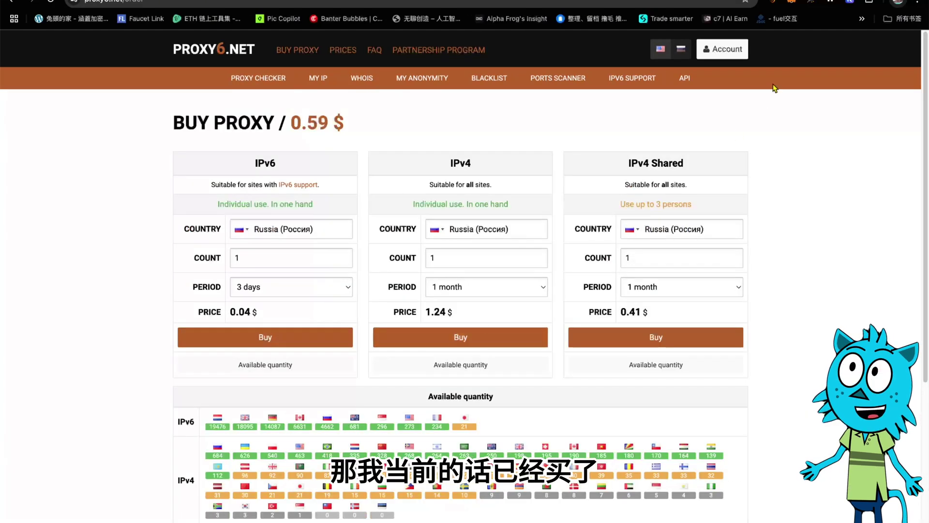
left_click(713, 55)
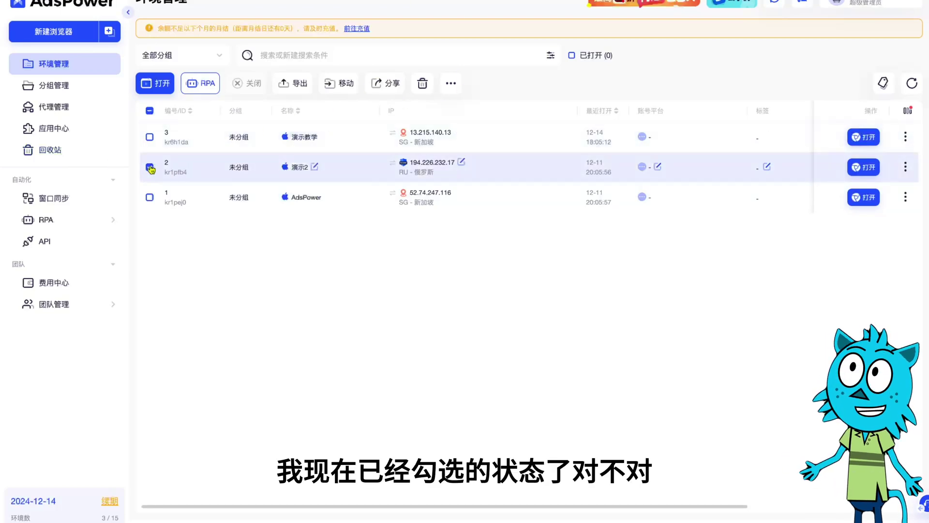
left_click(452, 87)
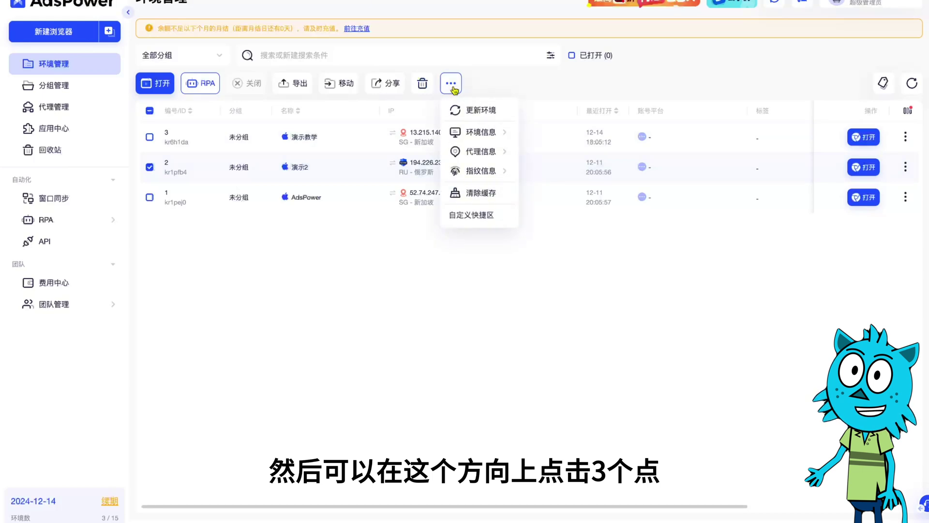
mouse_move(497, 151)
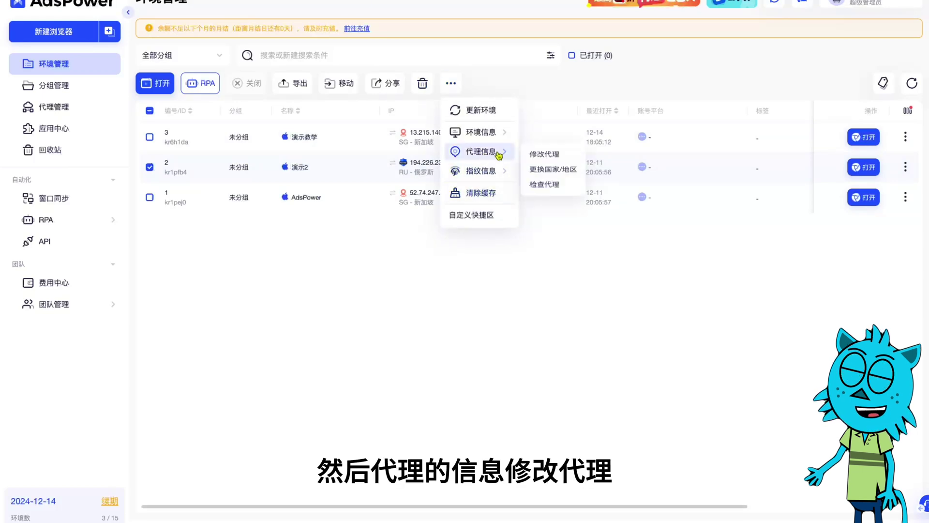
left_click(565, 291)
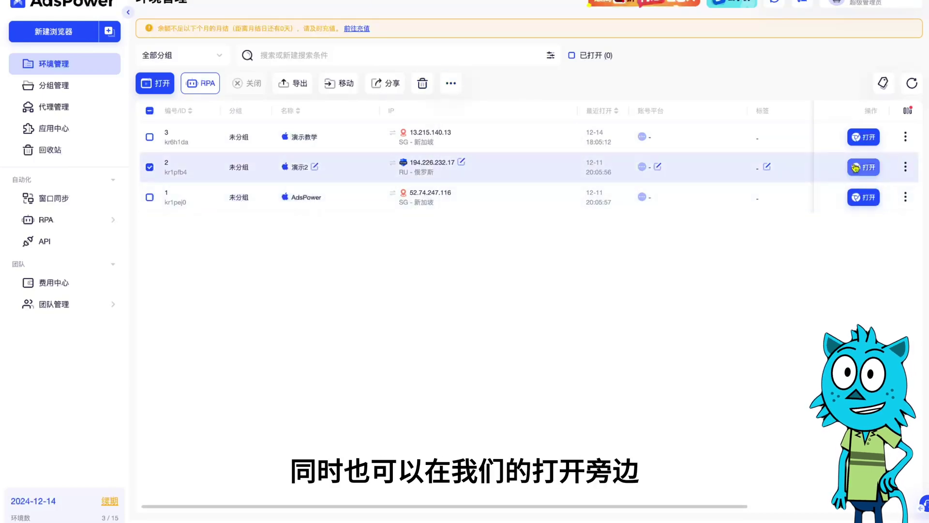
- Open the proxy modification dialog (修改代理) for the browser profile 演示2
left_click(905, 167)
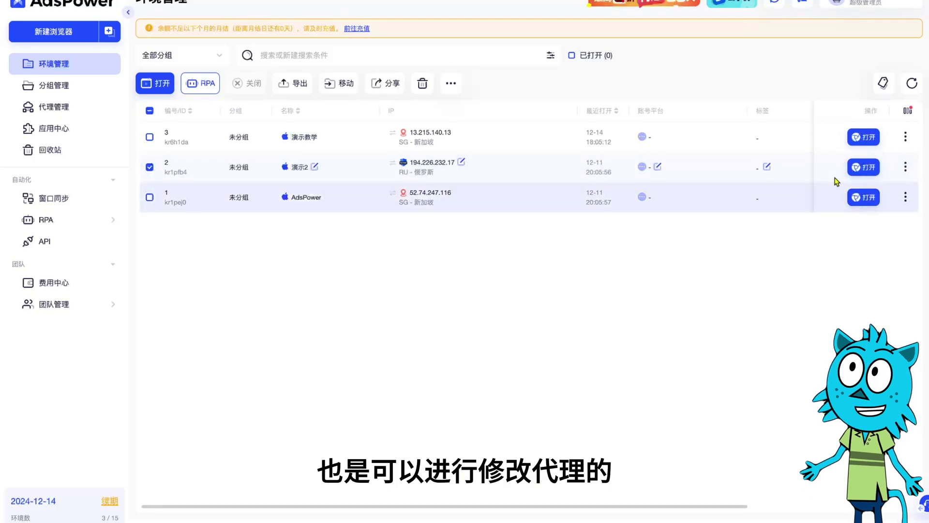
left_click(906, 167)
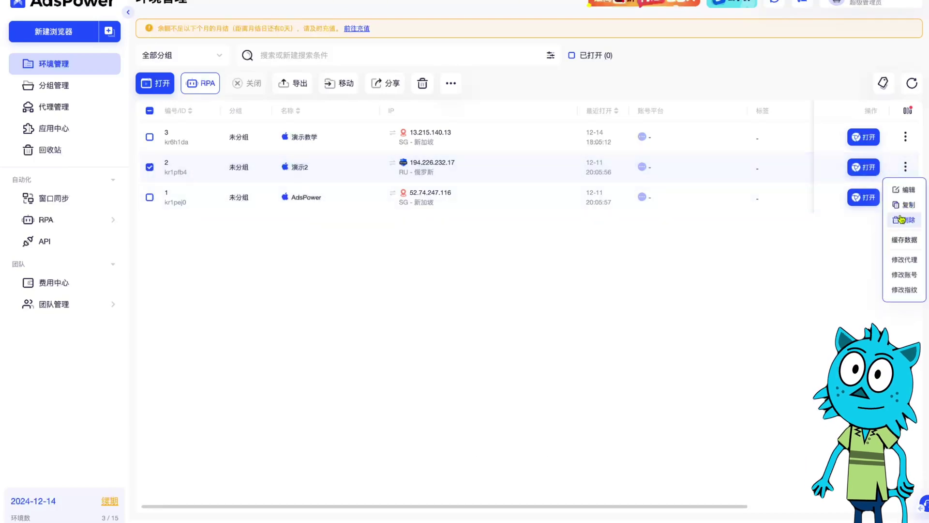
left_click(903, 259)
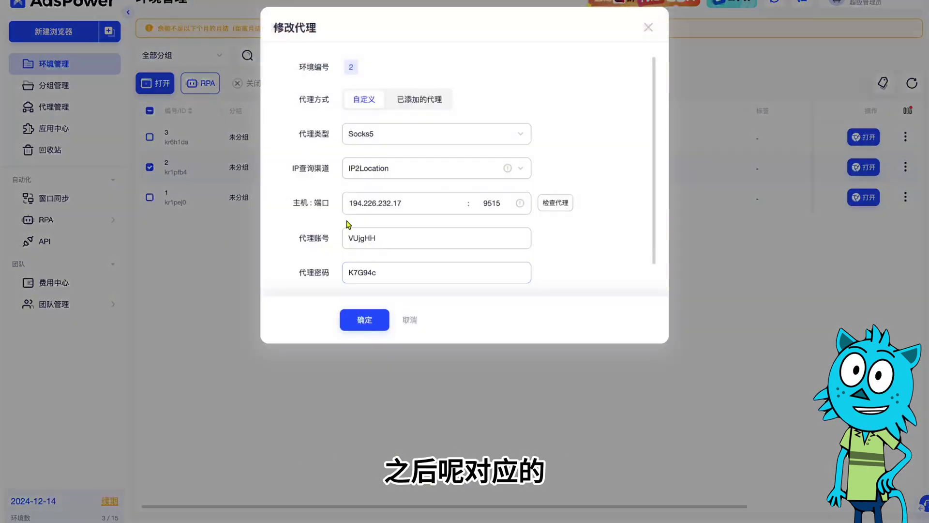
- Switch to Chrome to review the purchased proxy's IP, port, login, password and type, and switch back to AdsPower
key("super+Tab")
key("super+Tab")
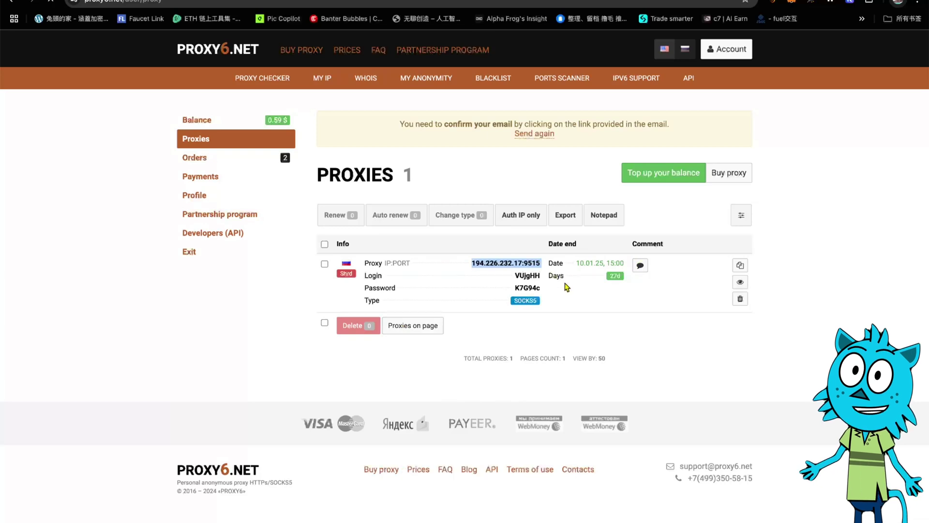
key("super+Tab")
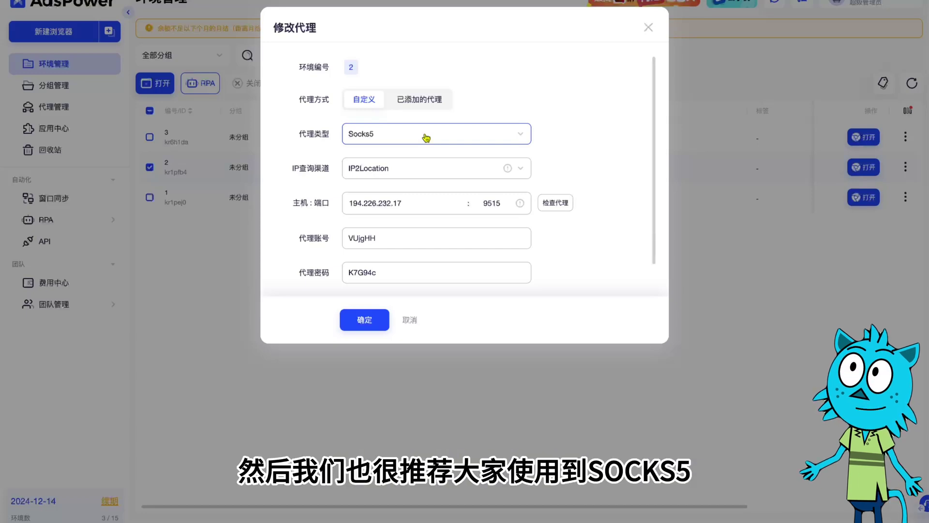
- Review the Socks5 proxy's host, port and login fields, test its connection and confirm the proxy change for profile 2
left_click(402, 201)
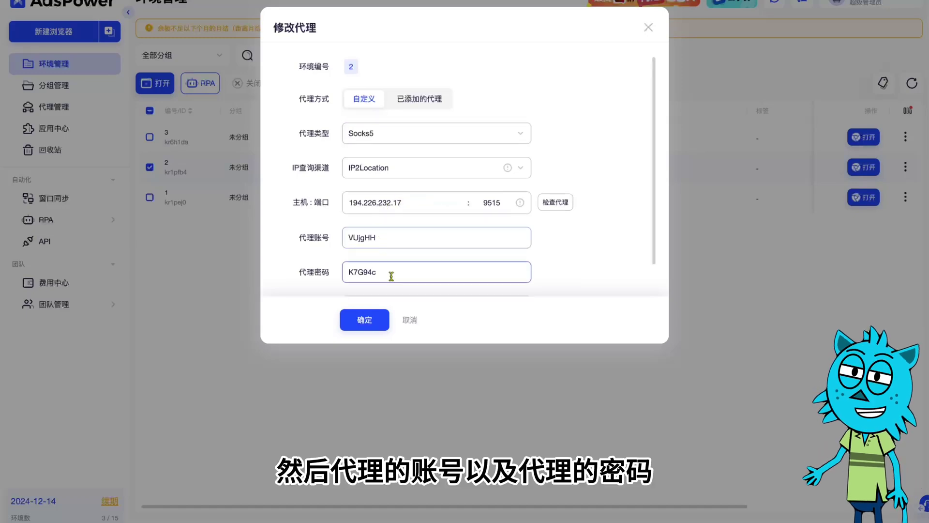
scroll(390, 269, "down", 1)
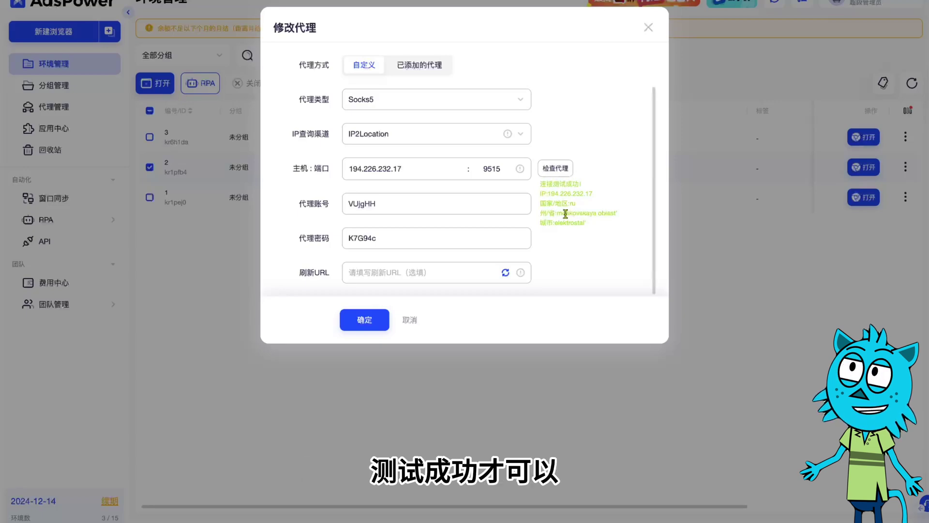
left_click(364, 320)
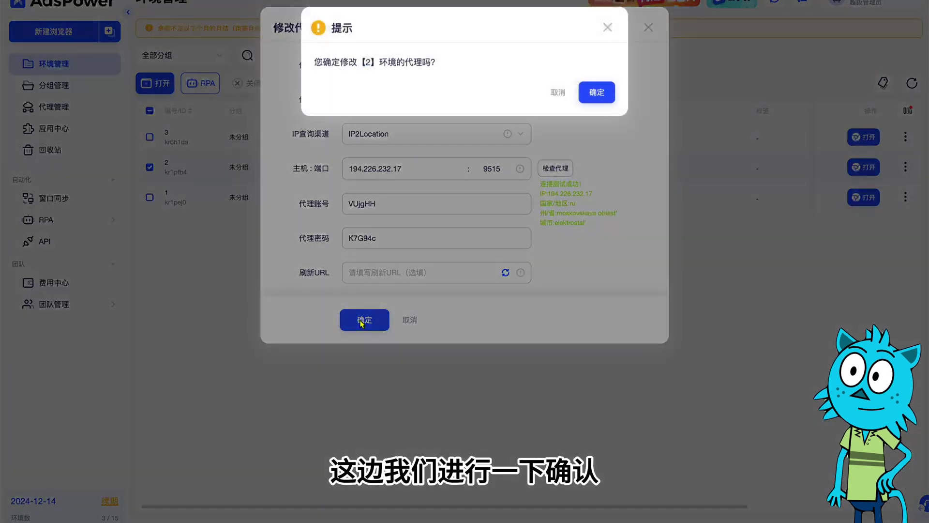
left_click(597, 92)
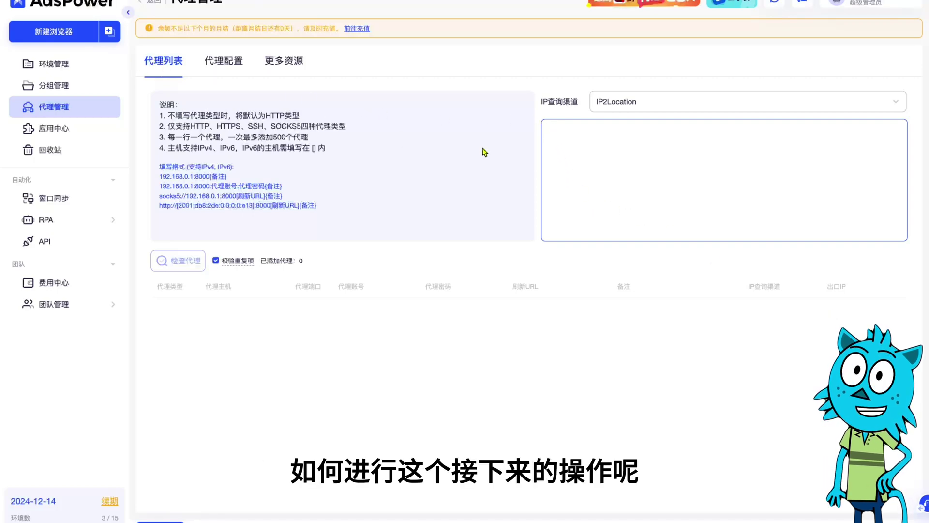
- Examine the accepted entry formats for adding proxies in bulk in 代理管理, especially the socks5 format
left_click(576, 141)
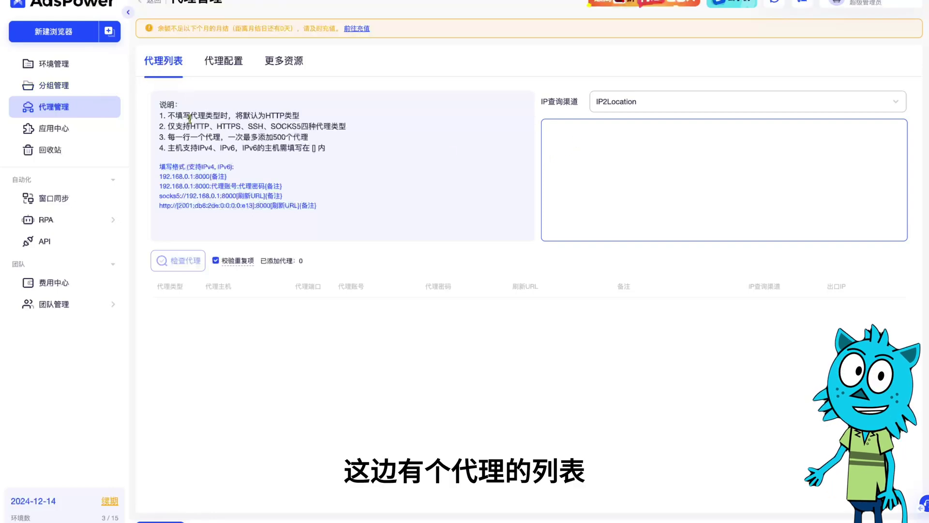
left_click_drag(159, 164, 227, 177)
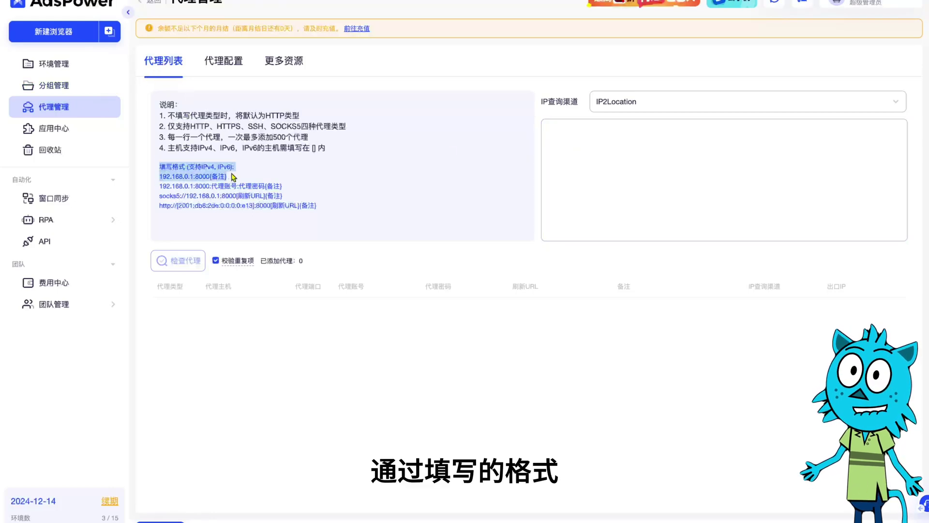
left_click(211, 188)
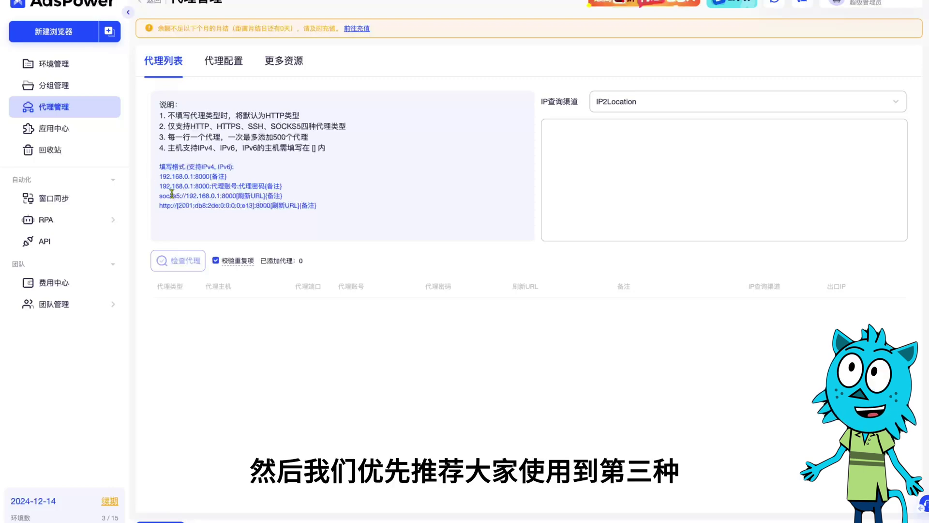
left_click_drag(159, 196, 268, 204)
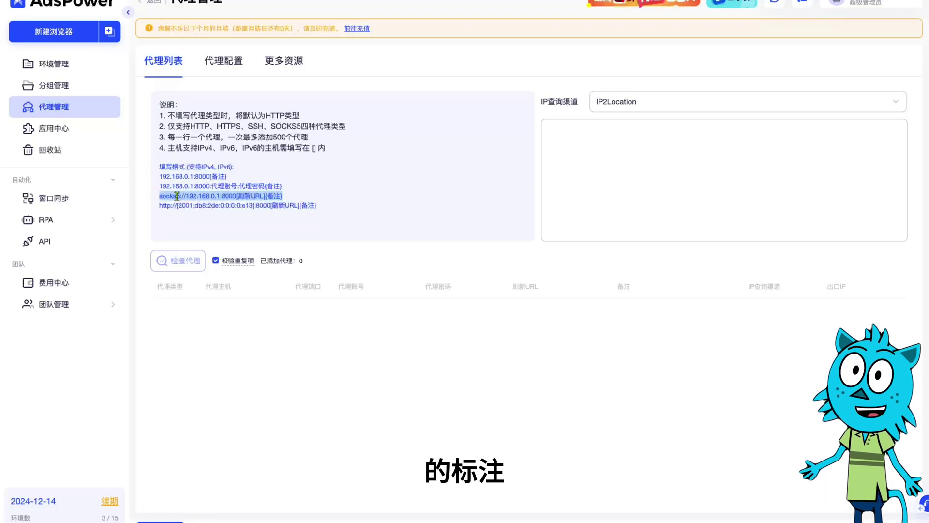
left_click(578, 150)
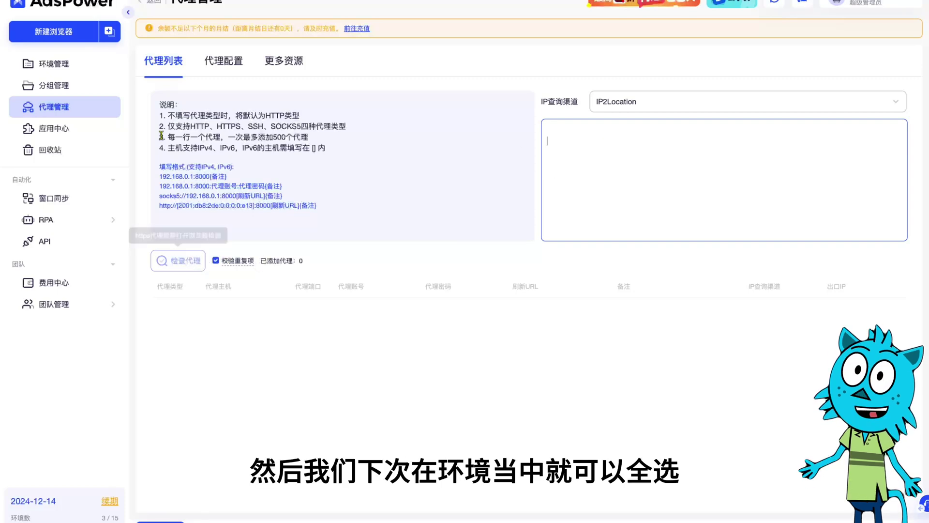
- Select all three browser profiles in 环境管理 and open the bulk proxy modification dialog (修改代理)
left_click(53, 63)
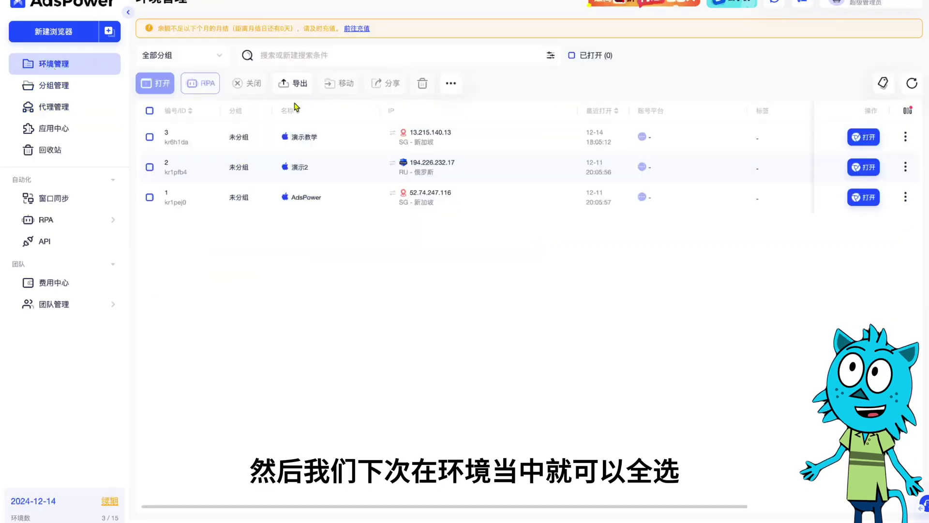
left_click(150, 110)
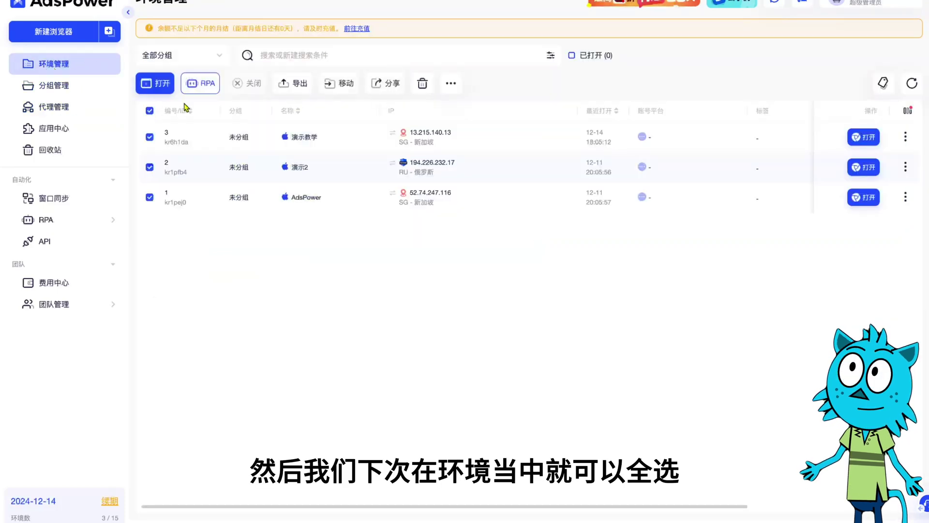
left_click(450, 83)
mouse_move(481, 152)
left_click(538, 154)
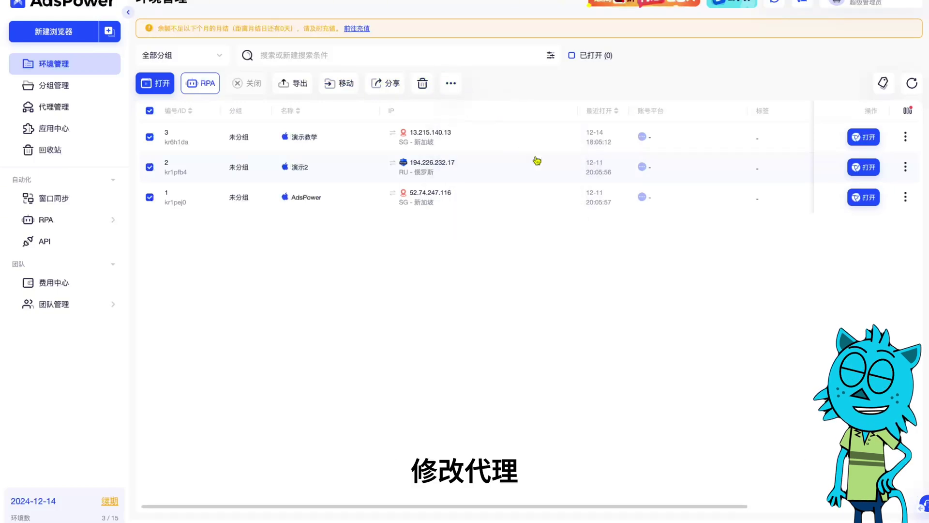
- Choose 已添加的代理 with custom selection (自定义), review the list of added proxies, and close the dialog without confirming
left_click(440, 104)
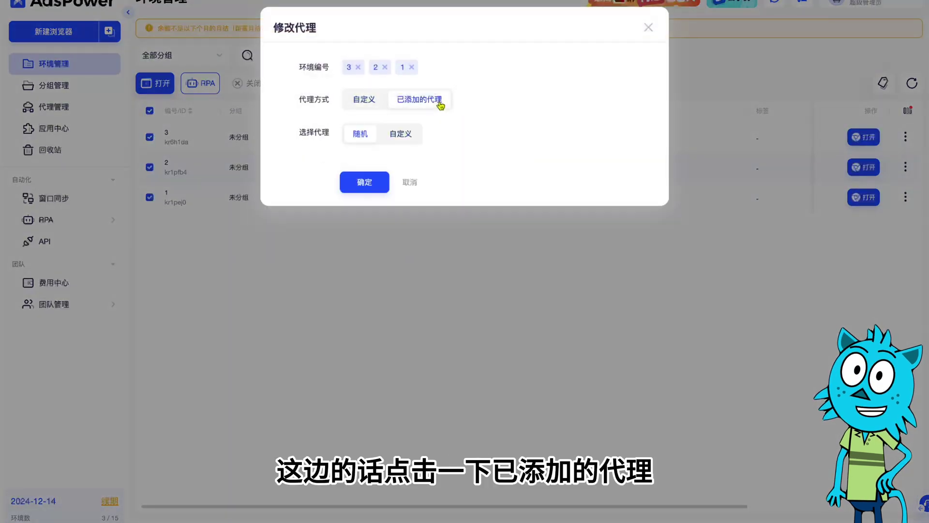
left_click(405, 140)
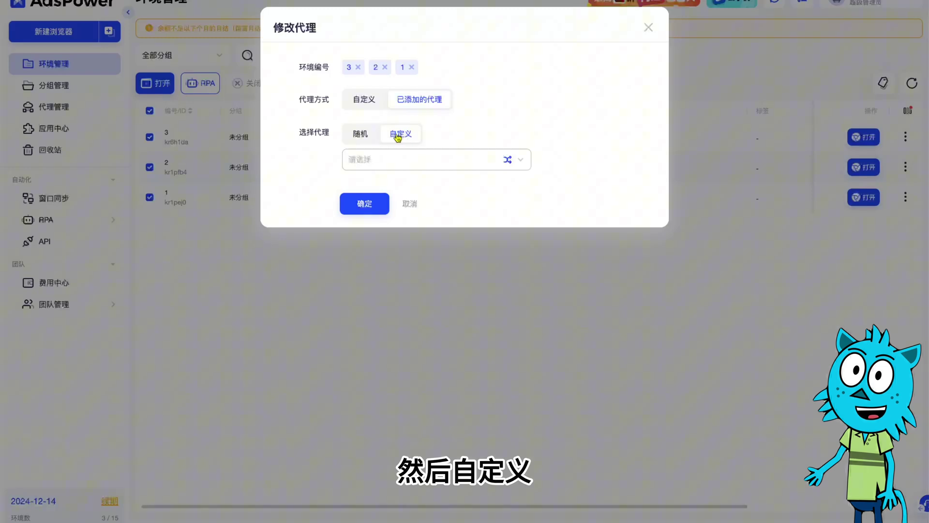
left_click(396, 159)
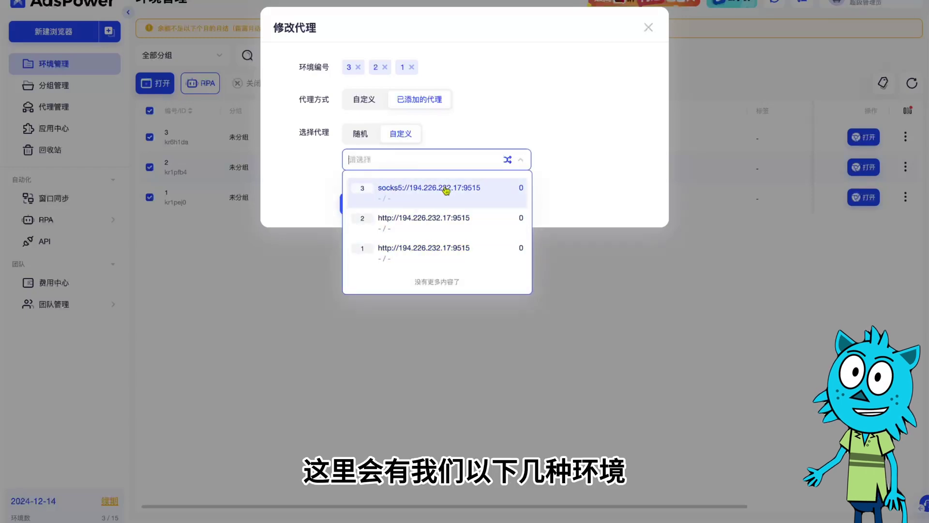
left_click(600, 211)
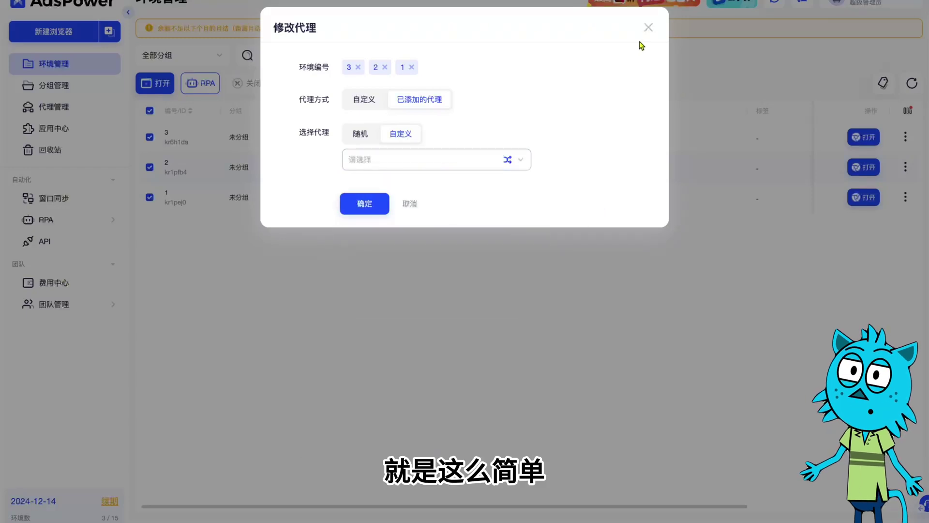
left_click(648, 27)
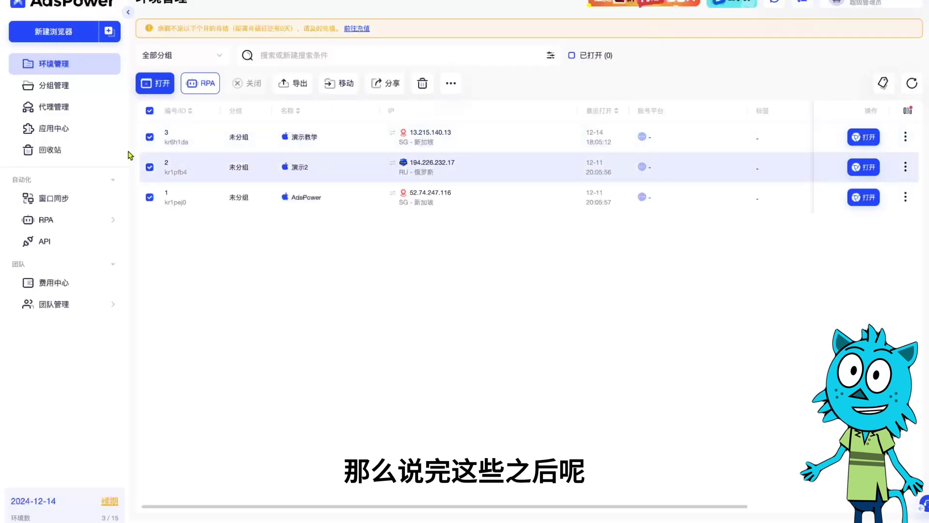
- View the window synchronisation page (窗口同步), return to 环境管理, and open only profiles 2 and 1
left_click(71, 201)
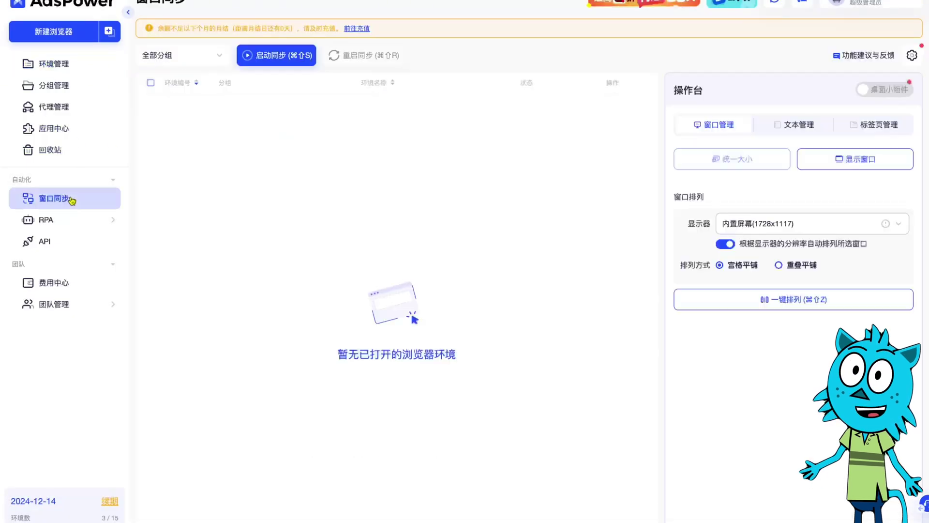
left_click(104, 66)
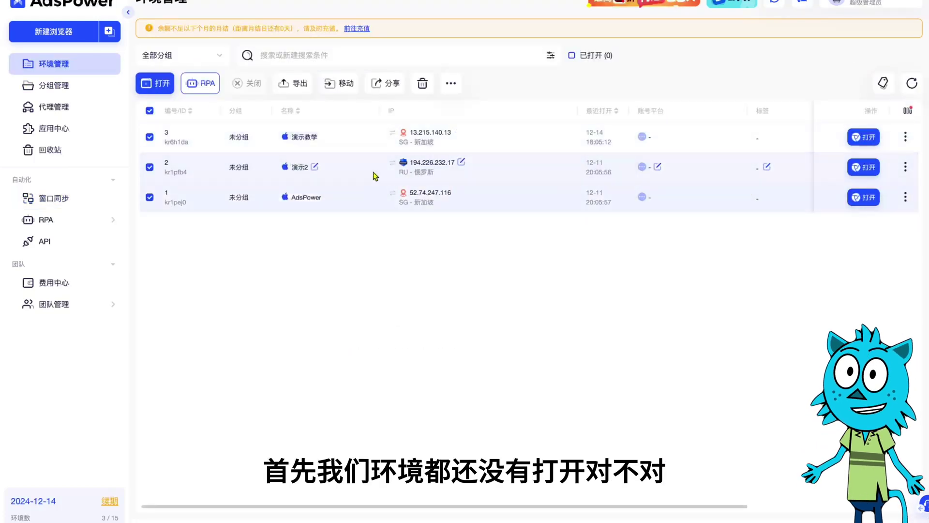
left_click(151, 137)
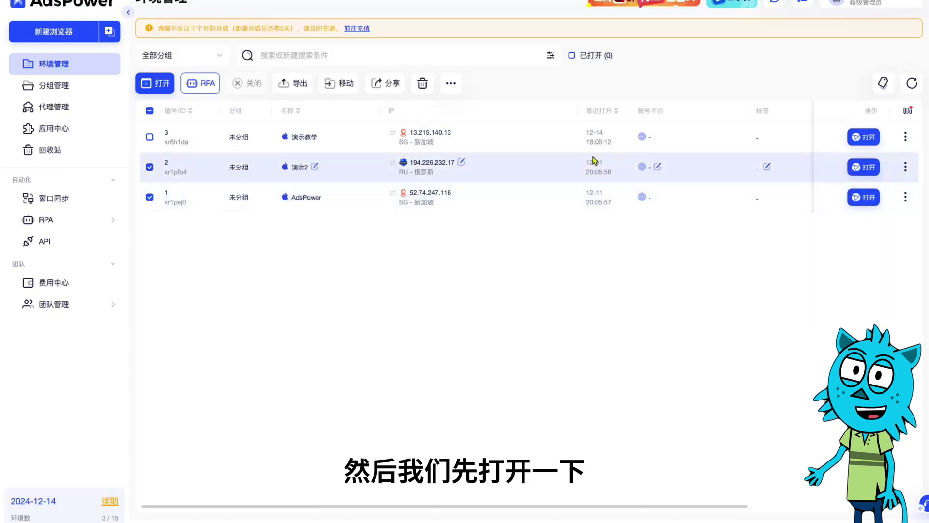
left_click(159, 90)
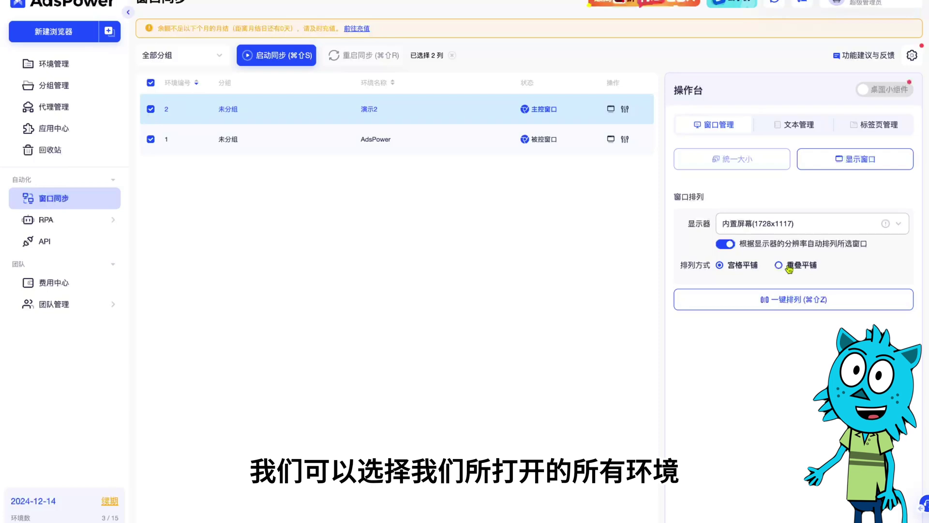
- Tile the two selected profile windows in a grid (宫格平铺), return to AdsPower and start synchronisation (启动同步)
left_click(807, 298)
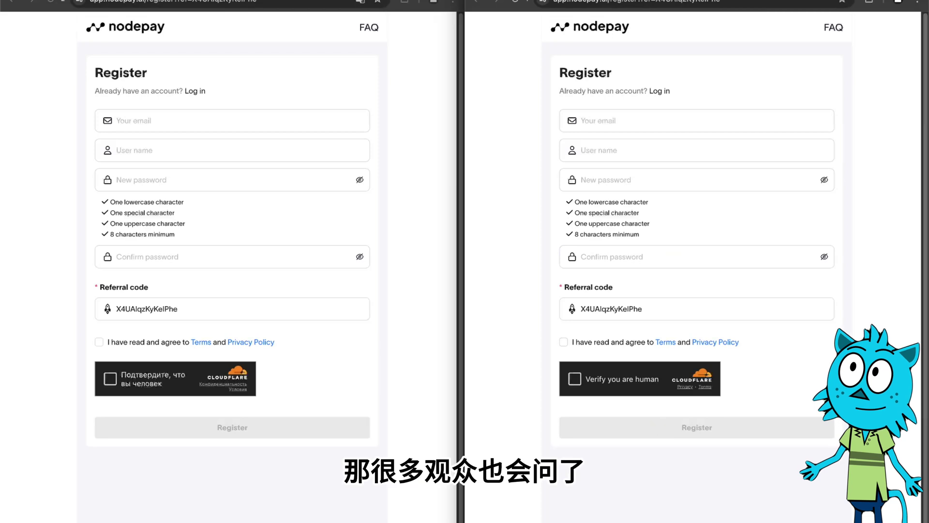
mouse_move(674, 516)
left_click(706, 517)
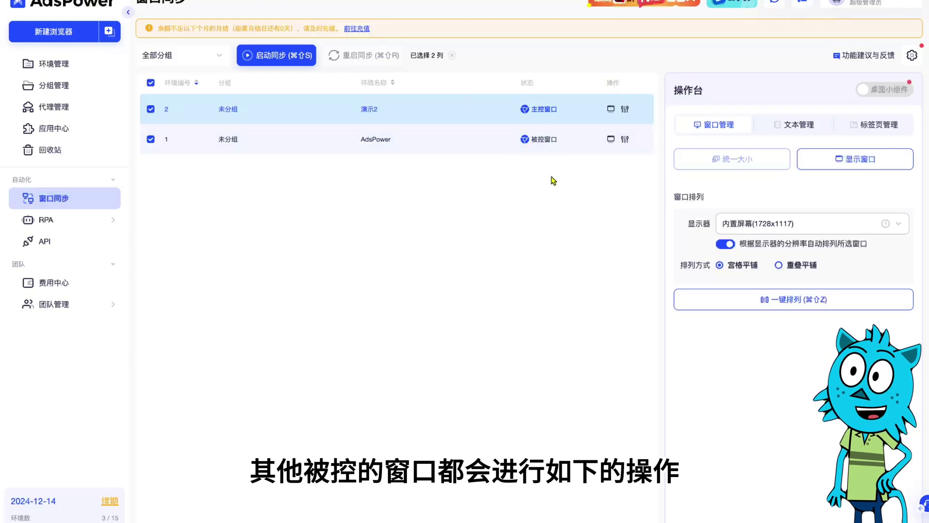
left_click(288, 61)
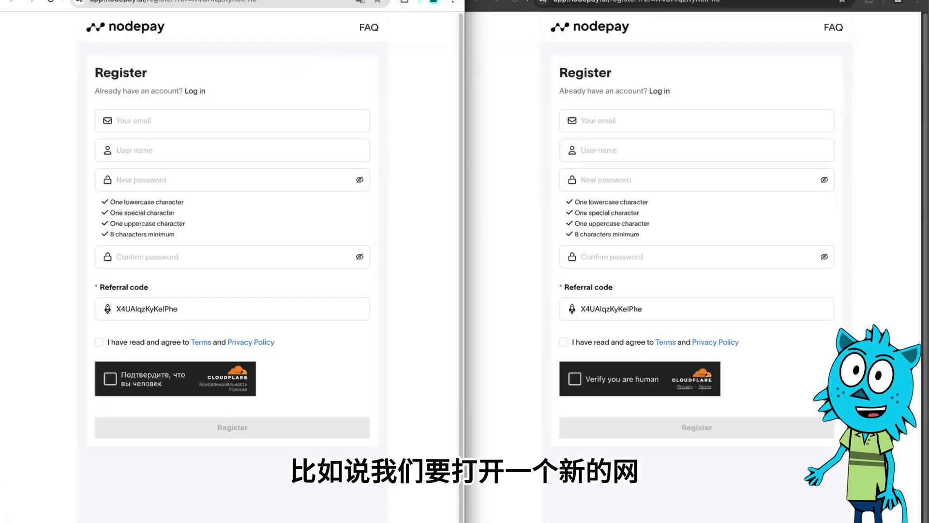
- Open the Grass sign-up page in a new tab of the synchronised windows and accept all its cookies
key("ctrl+t")
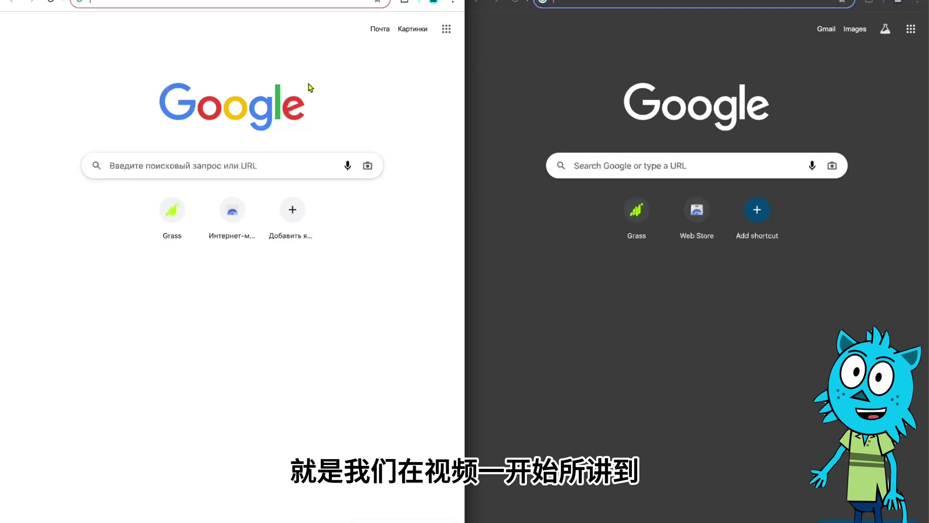
left_click(159, 222)
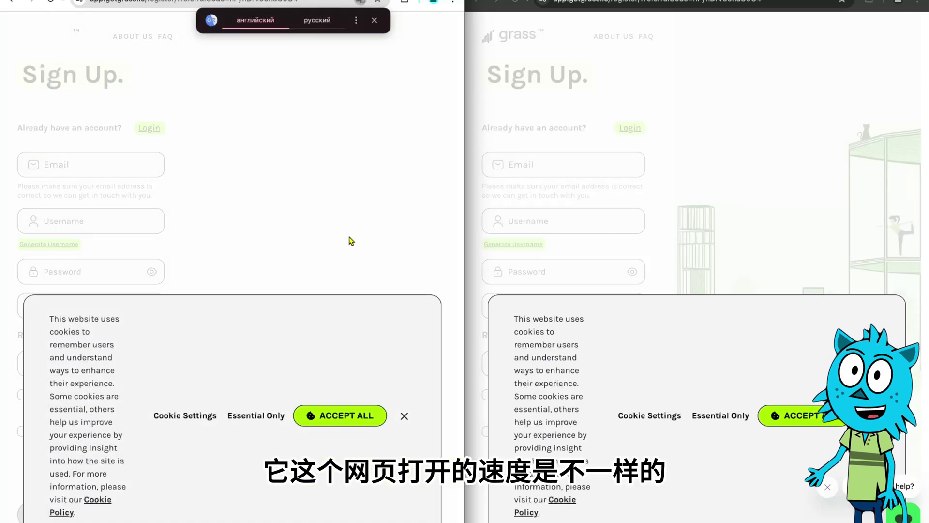
left_click(356, 416)
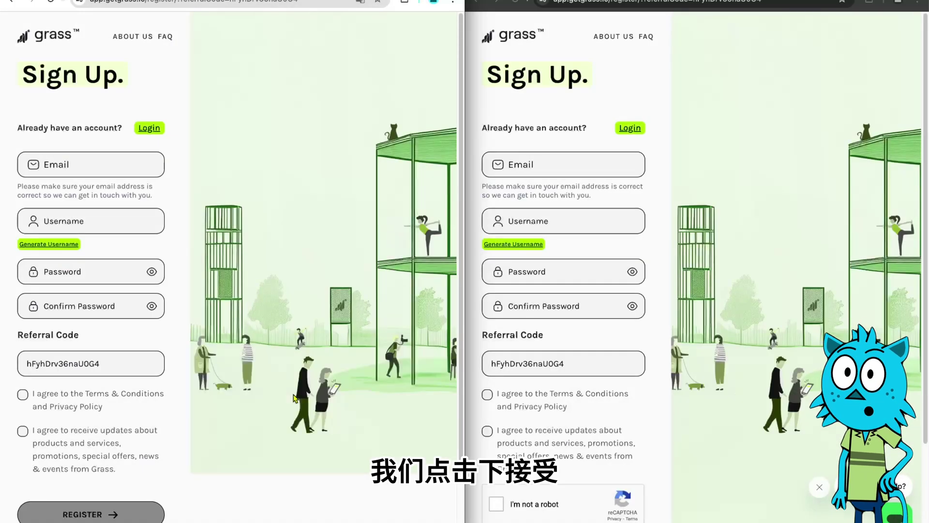
scroll(93, 242, "down", 1)
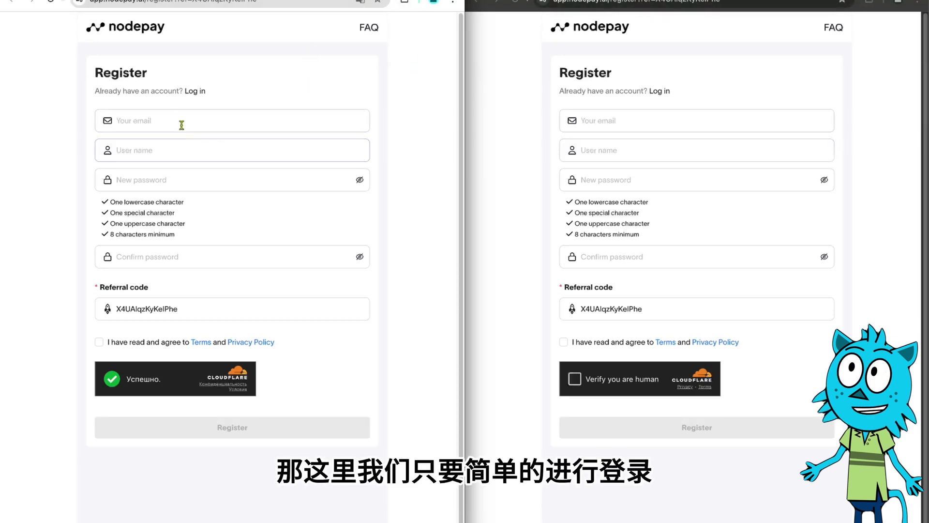
- Activate the email field of the Nodepay registration form in the master window
left_click(160, 120)
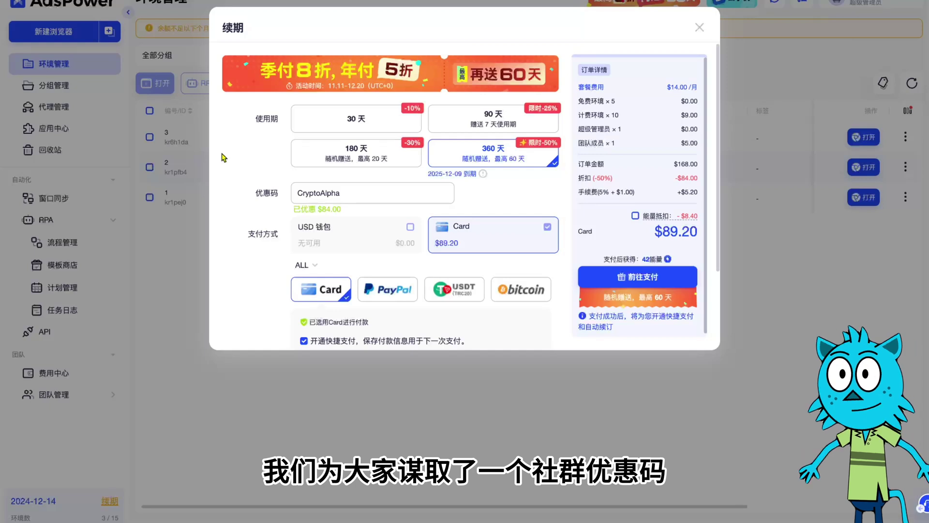
- Activate the coupon code field (优惠码) containing CryptoAlpha in the renewal dialog (续期) to check its content
left_click(357, 199)
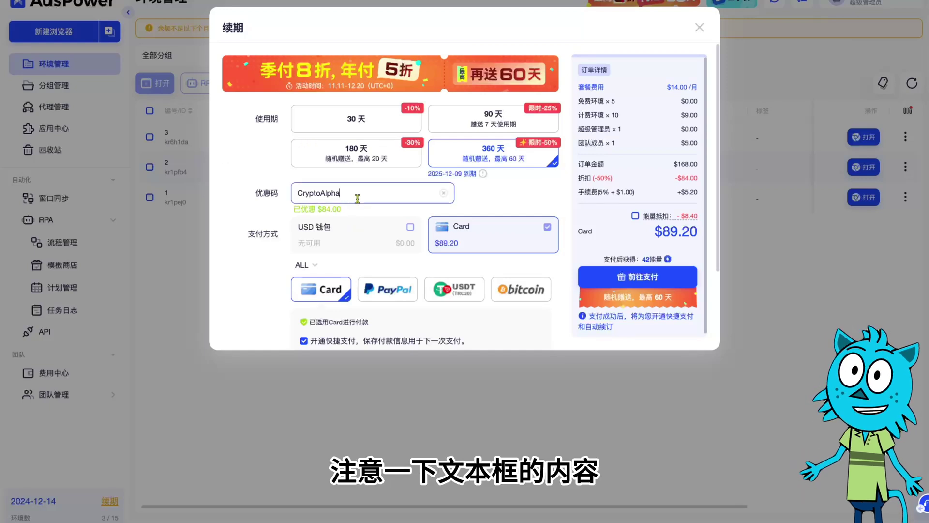